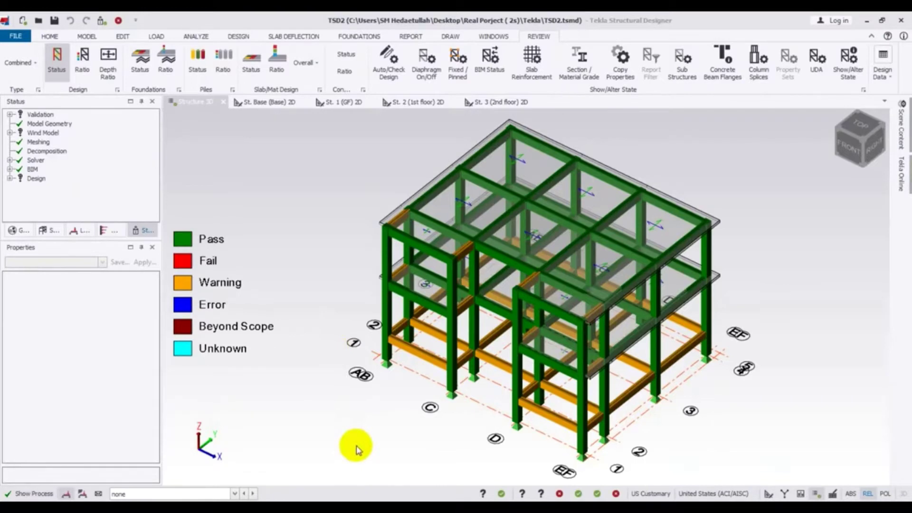
Examine the combined design status of the beams, columns and slabs in the 3D structure
middle_click_drag(357, 446, 347, 427)
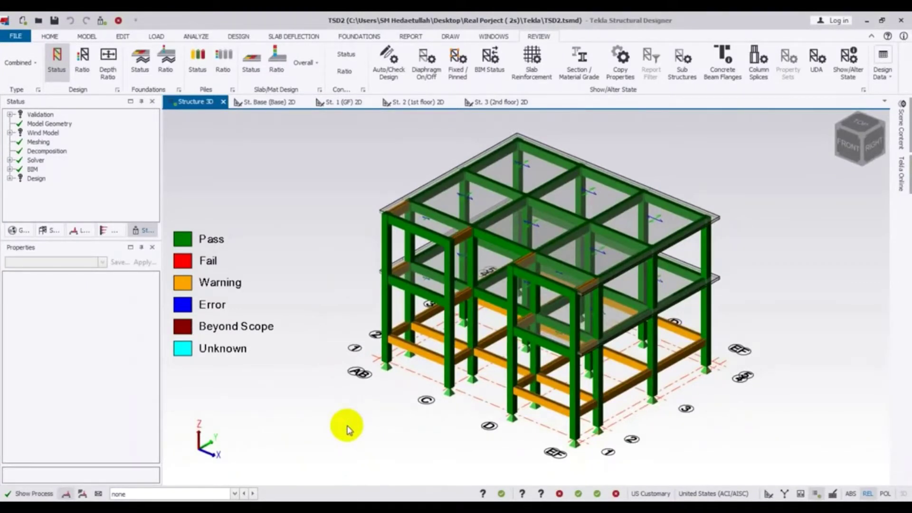
middle_click_drag(358, 436, 338, 429)
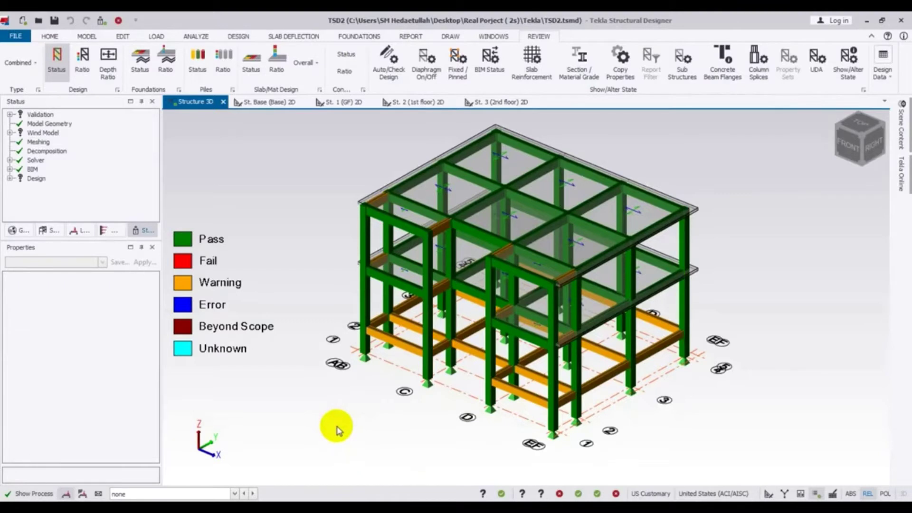
middle_click_drag(337, 430, 327, 426)
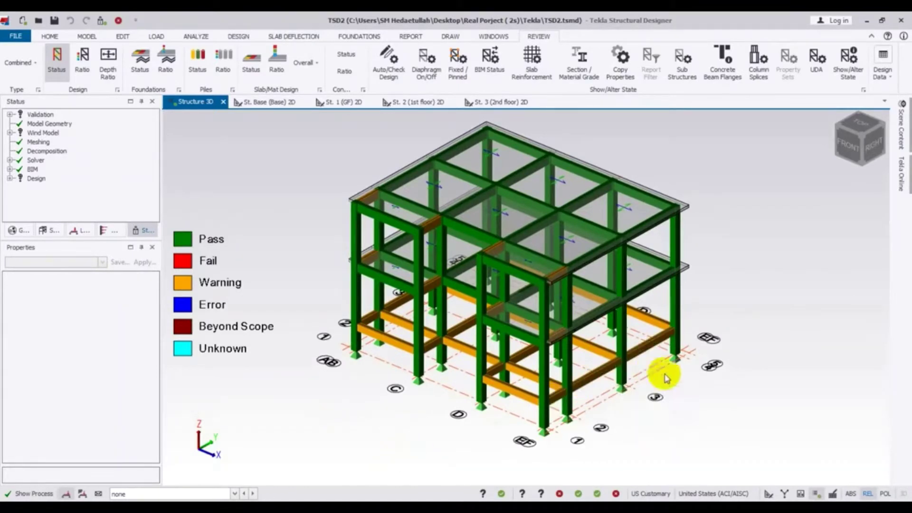
mouse_move(618, 251)
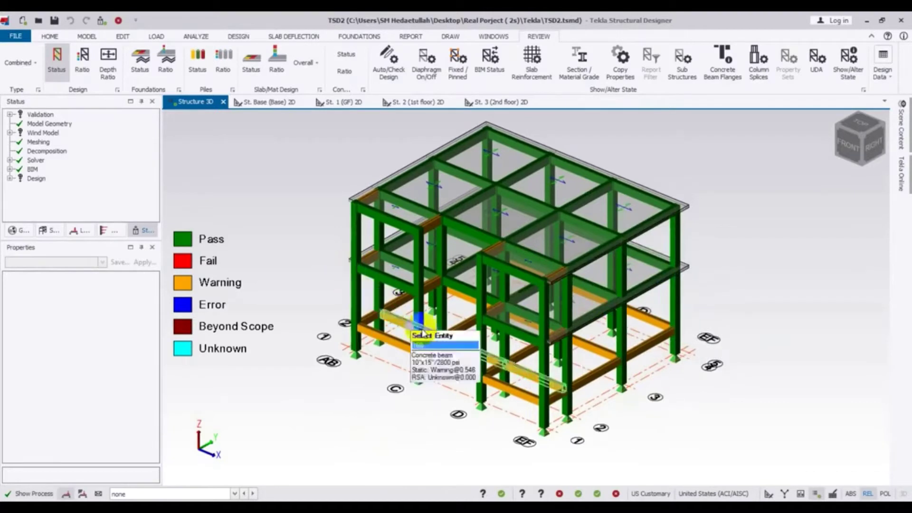
mouse_move(681, 272)
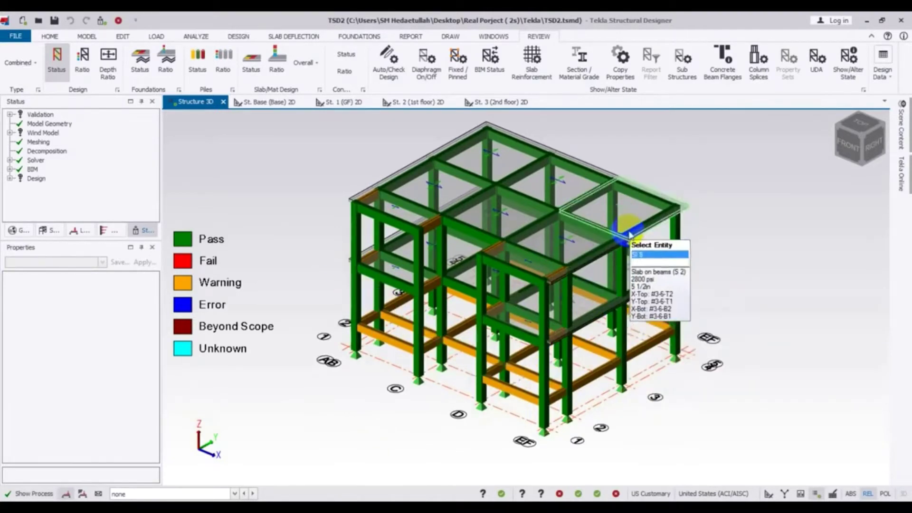
mouse_move(603, 220)
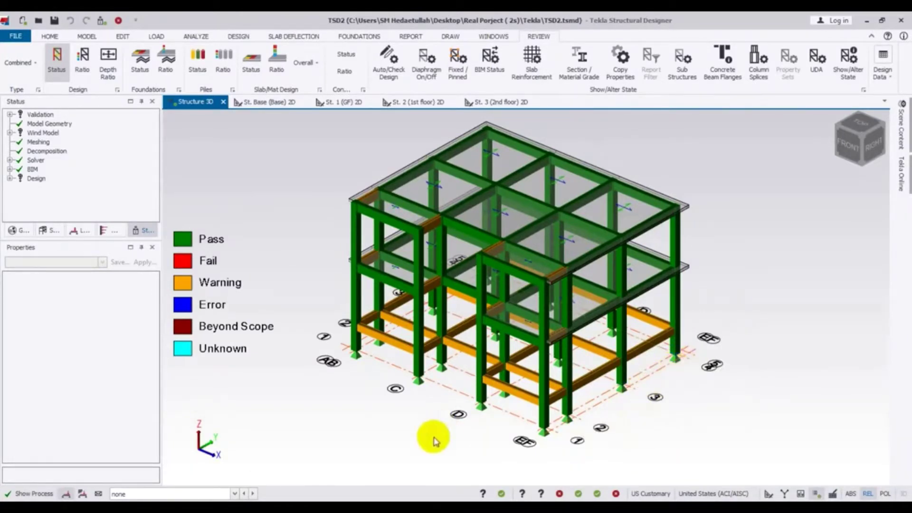
middle_click_drag(432, 434, 417, 413)
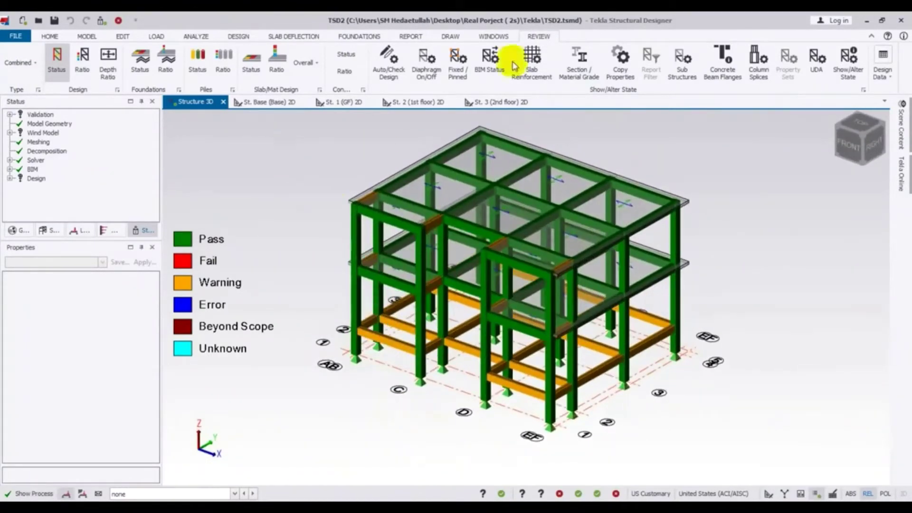
Start a concrete column schedule and include all column groups from CRC1-D1 to CRC4-D1
left_click(453, 37)
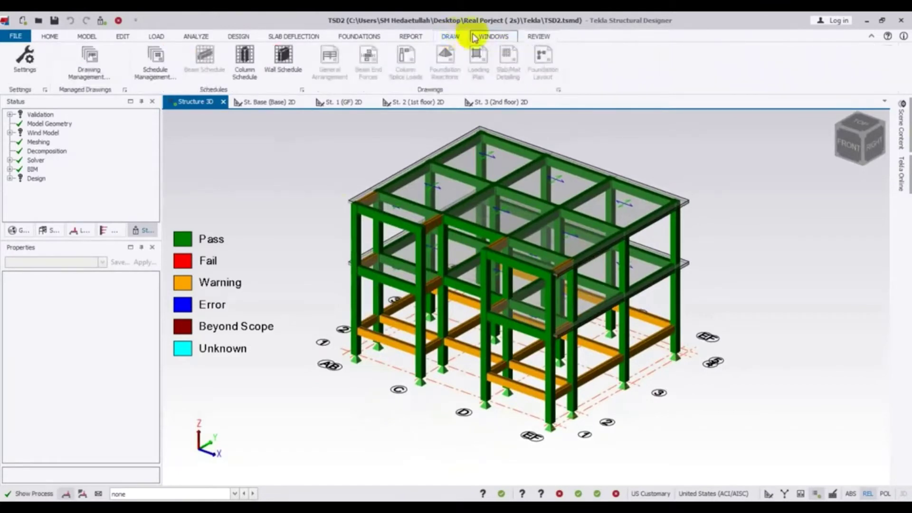
middle_click_drag(340, 173, 323, 185)
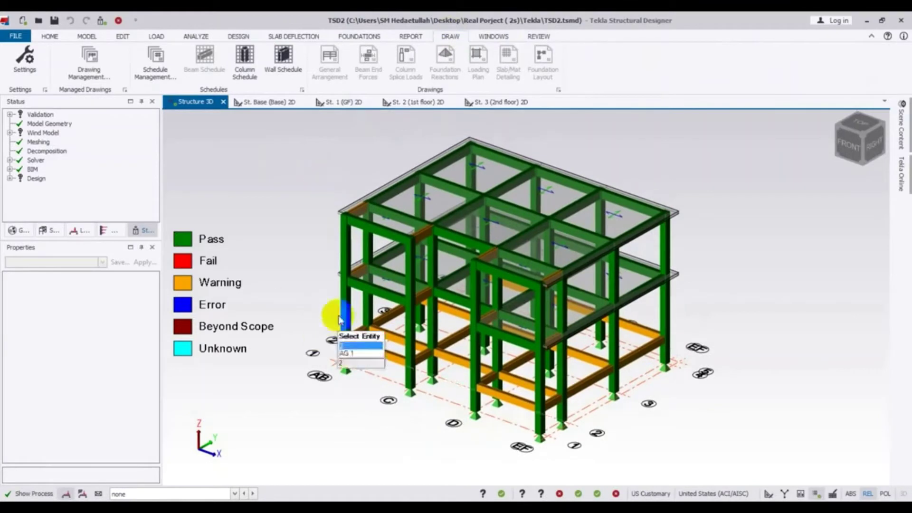
left_click(246, 70)
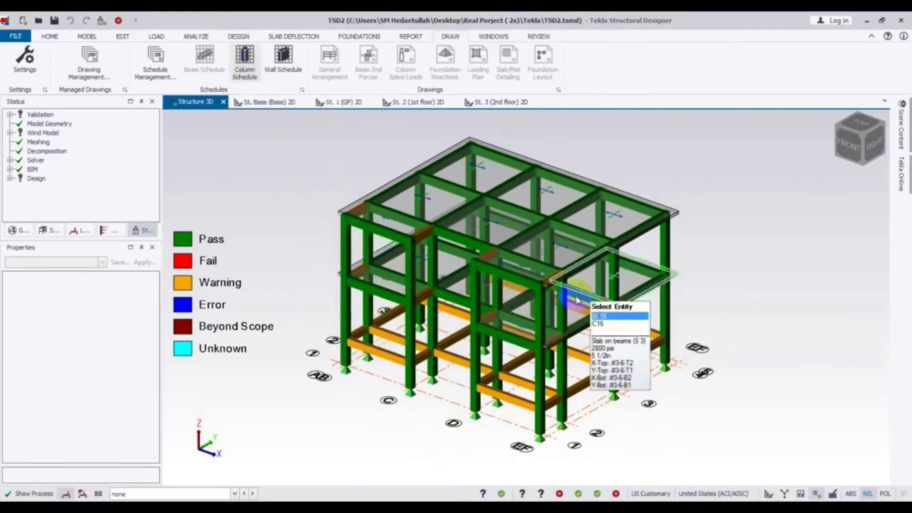
left_click(317, 205)
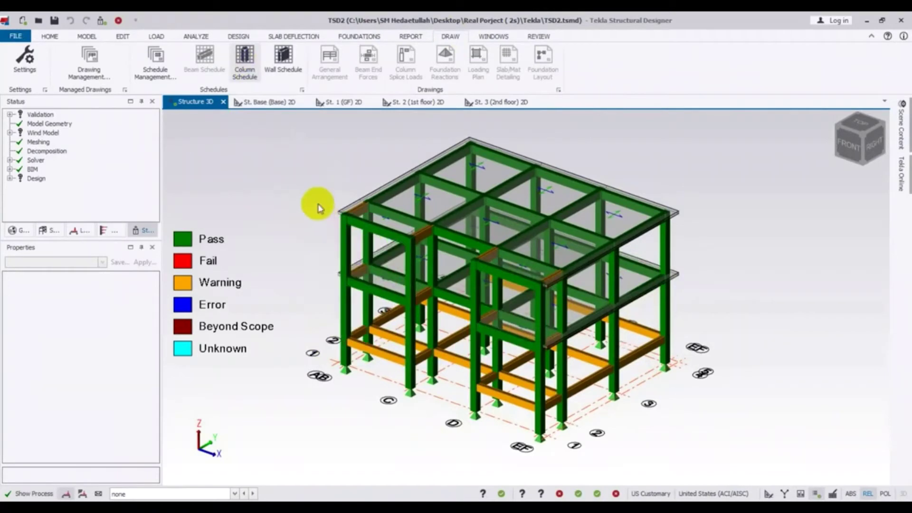
left_click(246, 61)
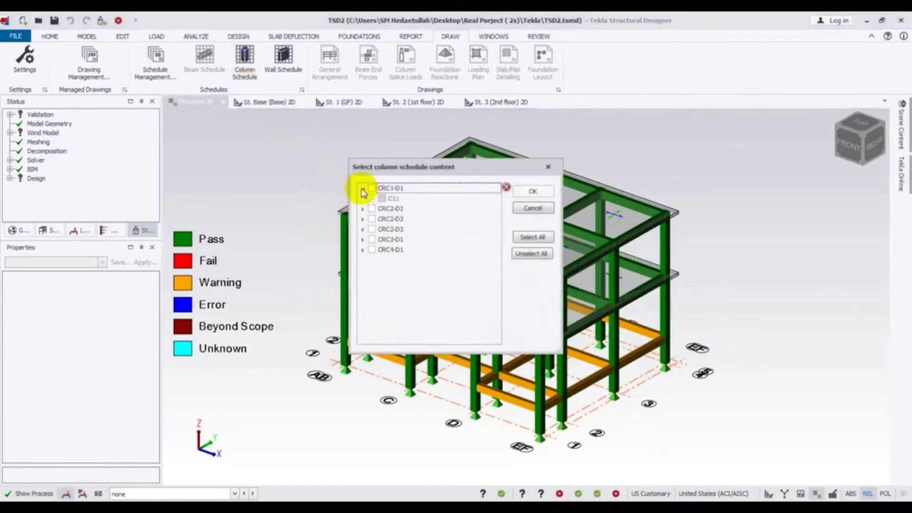
left_click(363, 189)
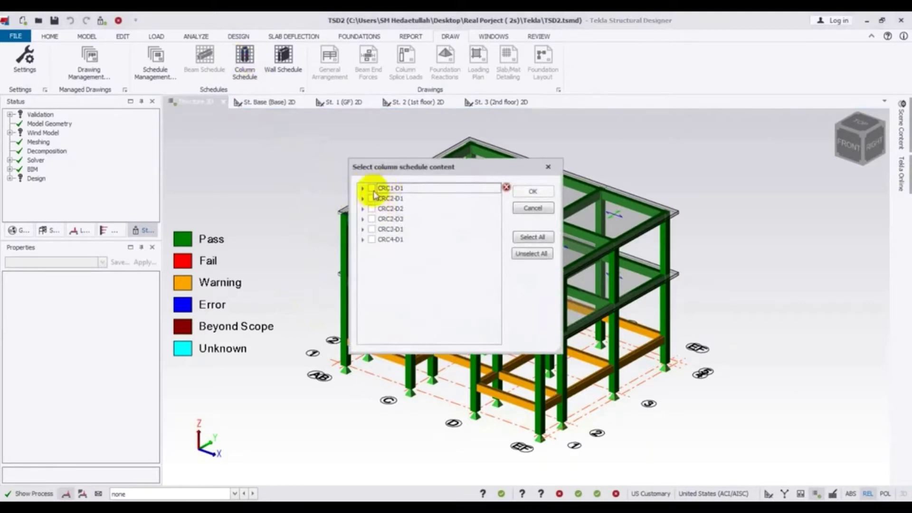
left_click(372, 189)
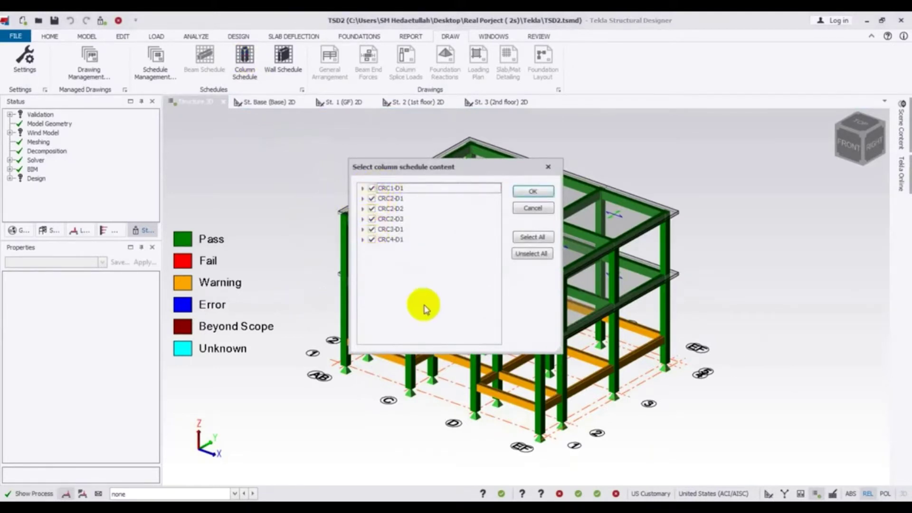
Review which columns belong to the CRC2, CRC3 and CRC4 groups in the schedule content
left_click_drag(407, 167, 362, 171)
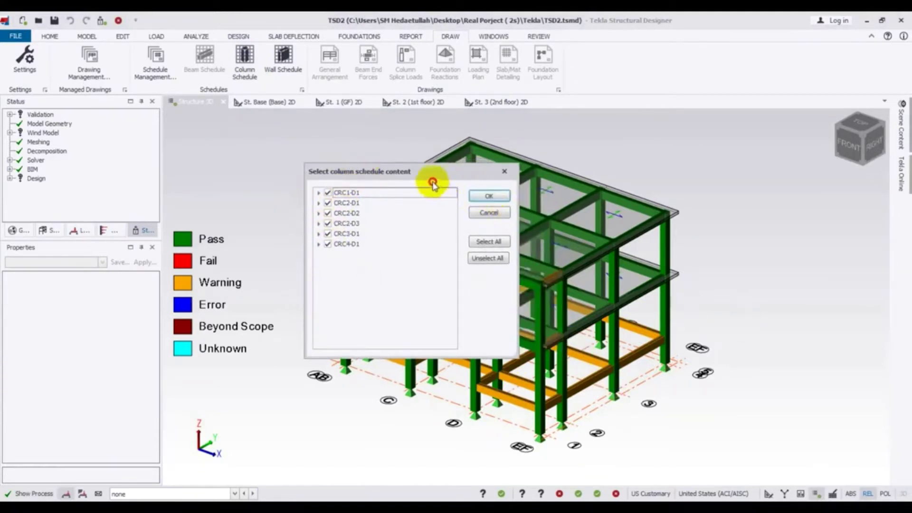
left_click_drag(392, 175, 211, 195)
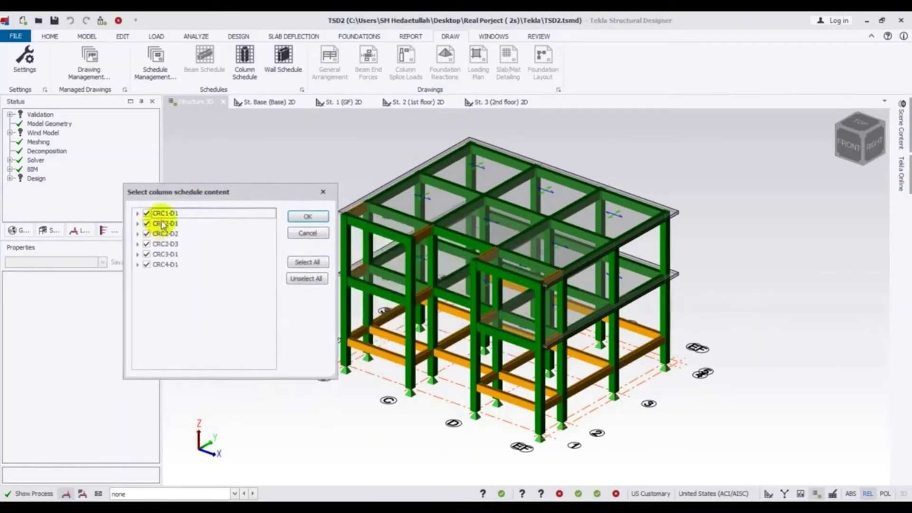
left_click(137, 224)
left_click(138, 234)
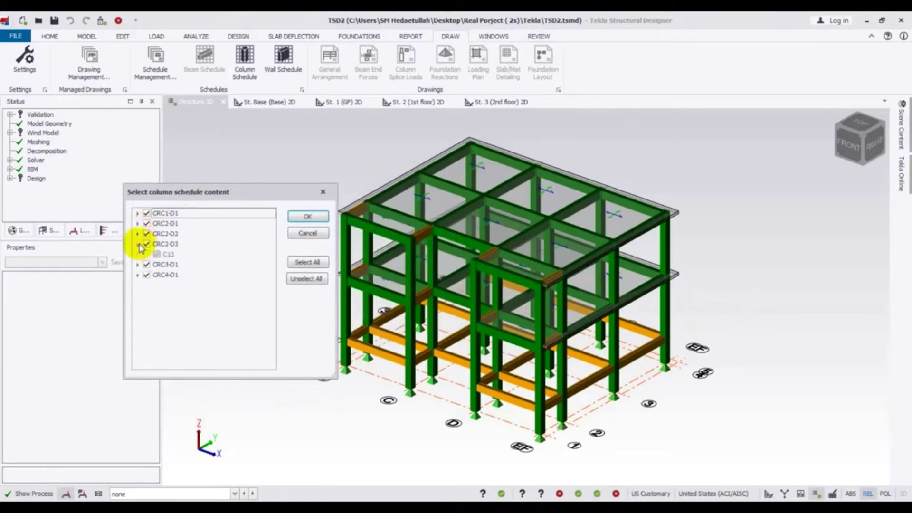
left_click(137, 254)
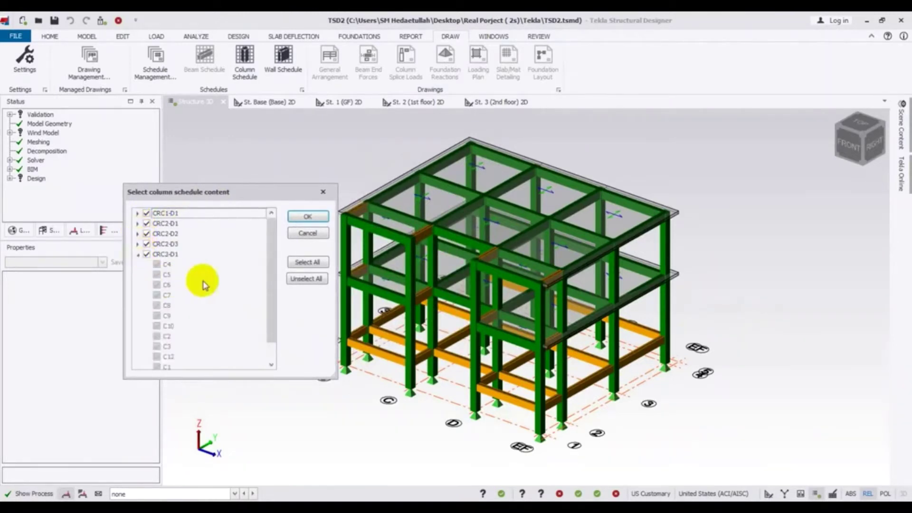
left_click_drag(269, 279, 269, 313)
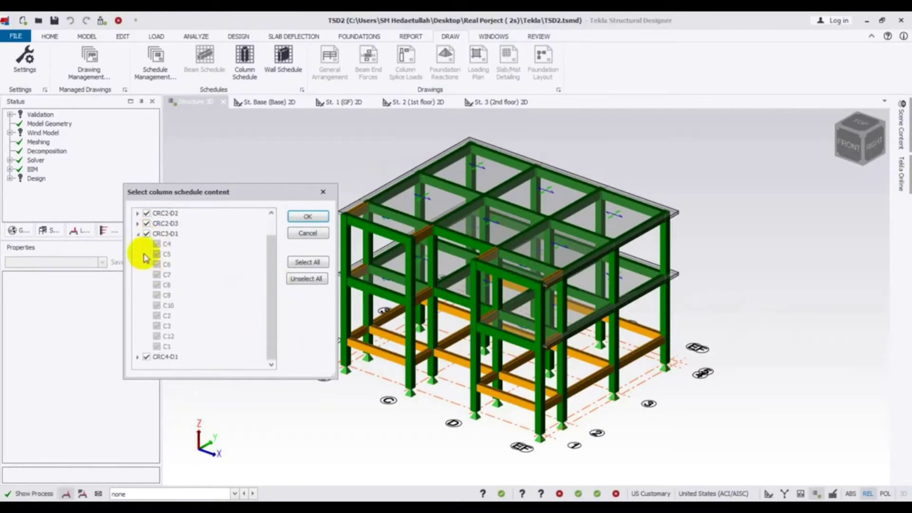
left_click(138, 234)
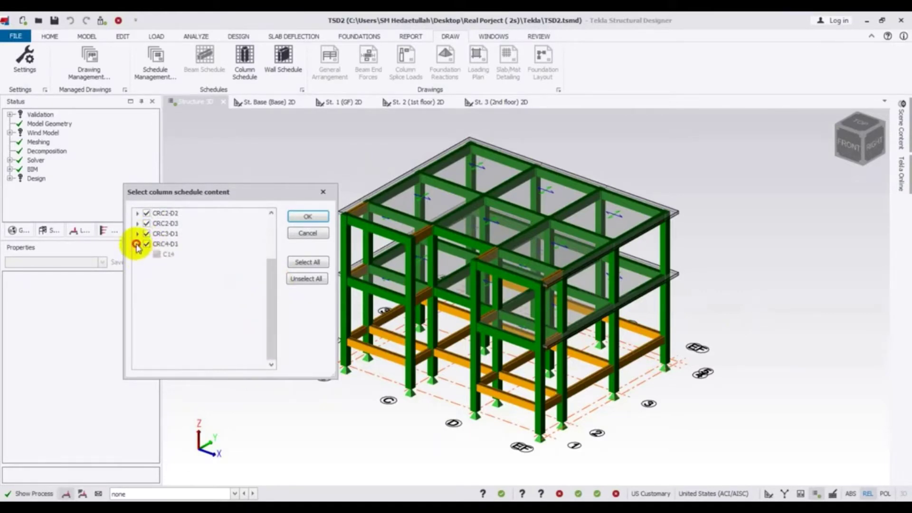
left_click(136, 245)
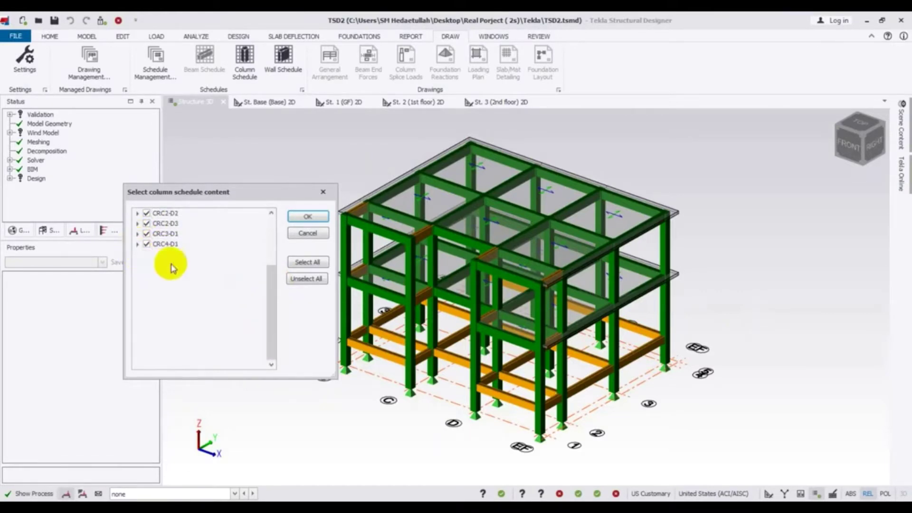
Accept the schedule content and export it to DXF with the automatic file name at a scale of 1" = 1' 0"
left_click(310, 216)
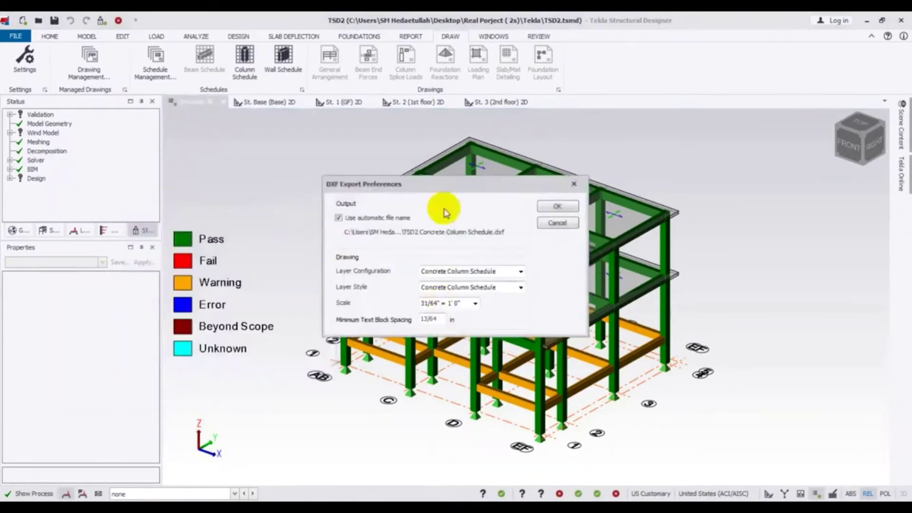
left_click_drag(455, 186, 274, 210)
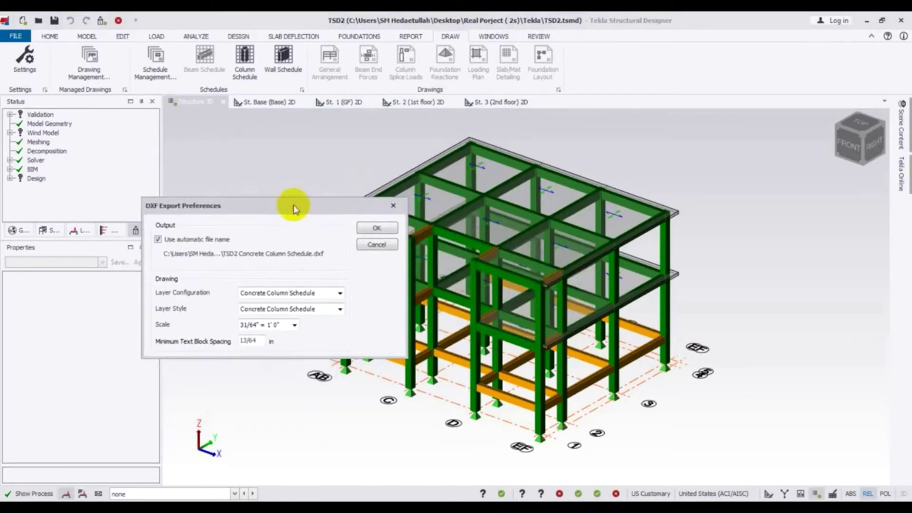
left_click_drag(295, 205, 291, 200)
left_click(291, 319)
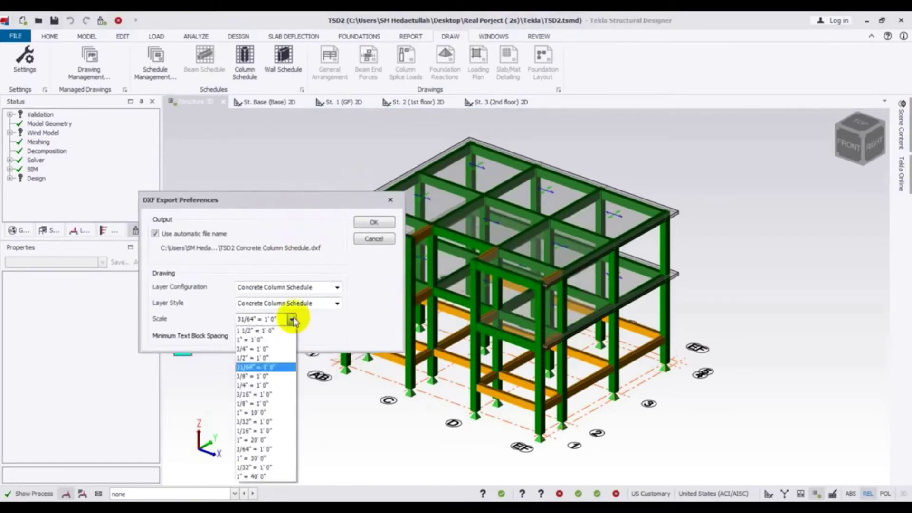
left_click(265, 340)
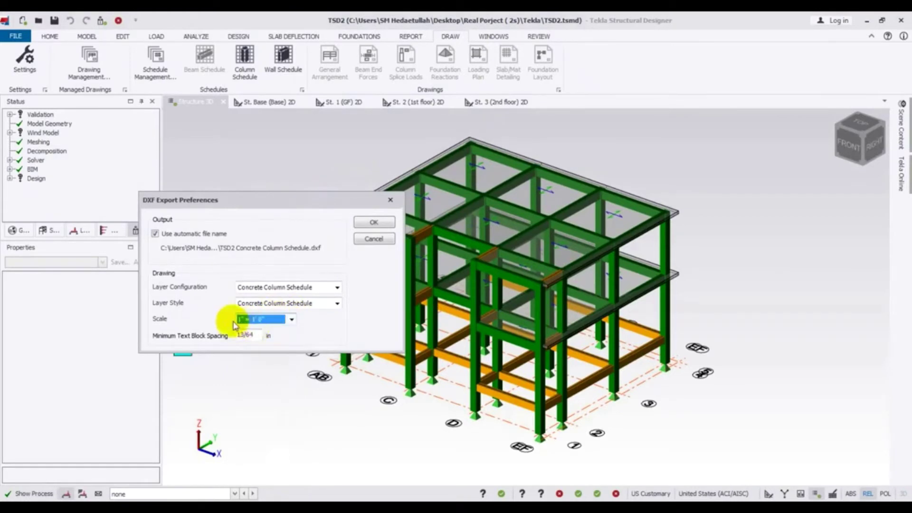
left_click(375, 222)
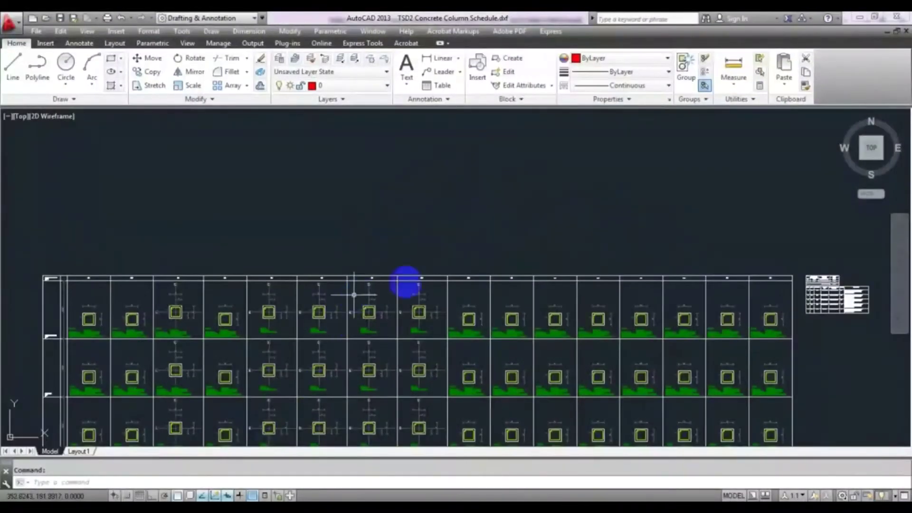
Switch to AutoCAD and examine the exported column schedule's overall layout and its base-level row with the starter bars
middle_click_drag(431, 209, 432, 173)
middle_click_drag(379, 315, 398, 265)
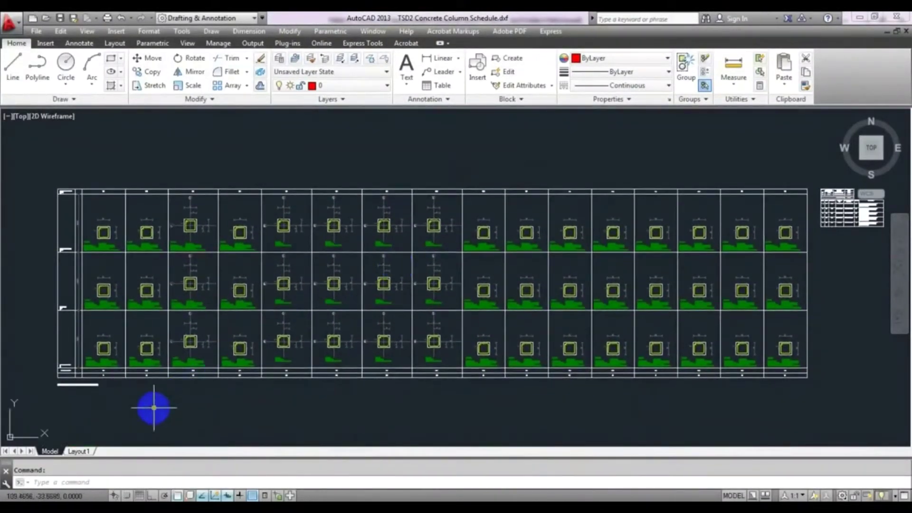
middle_click_drag(153, 409, 155, 406)
scroll(111, 375, "up", 6)
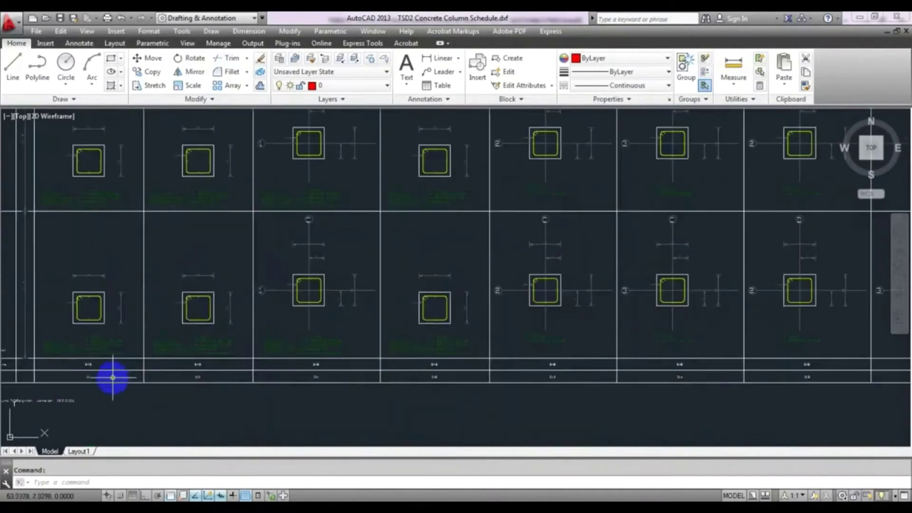
scroll(114, 423, "down", 6)
middle_click_drag(116, 424, 139, 376)
scroll(67, 315, "up", 4)
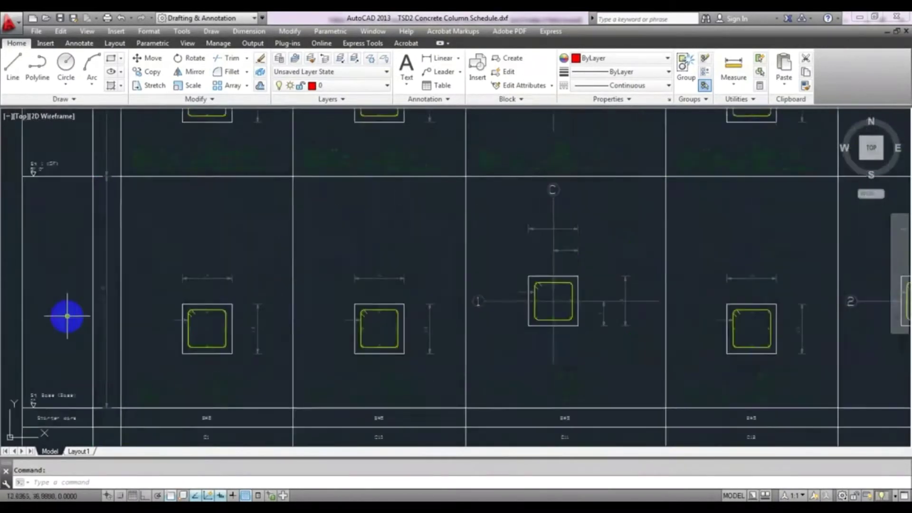
middle_click_drag(65, 347, 33, 332)
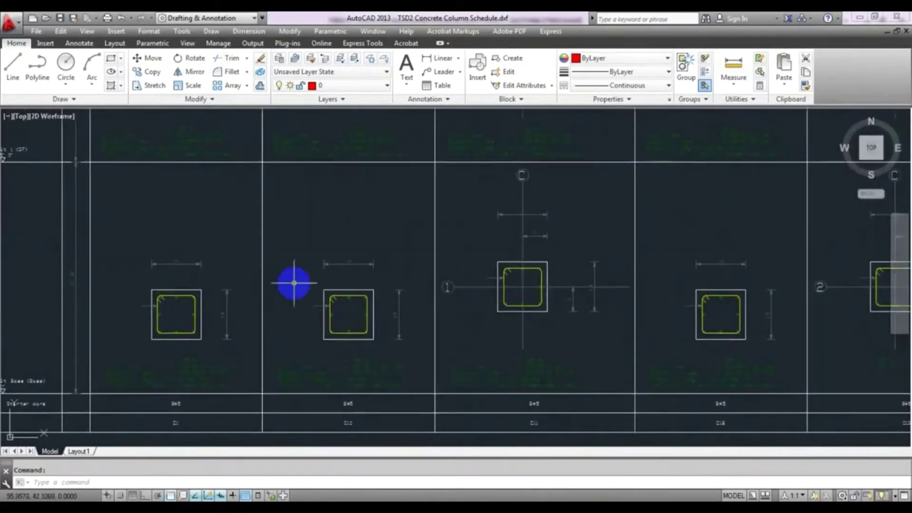
Examine the column cross-sections and reinforcement notes in the middle cells of the schedule
scroll(395, 254, "down", 4)
scroll(580, 346, "down", 5)
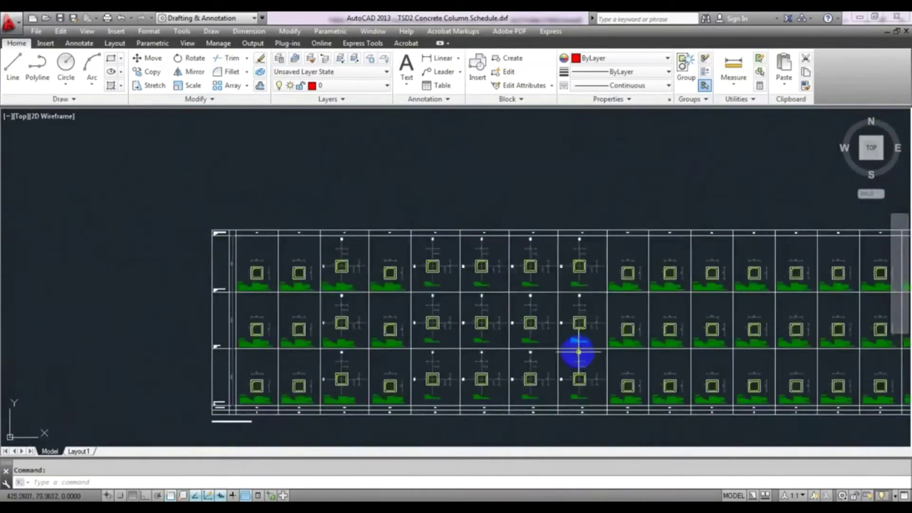
middle_click_drag(591, 356, 490, 304)
scroll(494, 301, "up", 3)
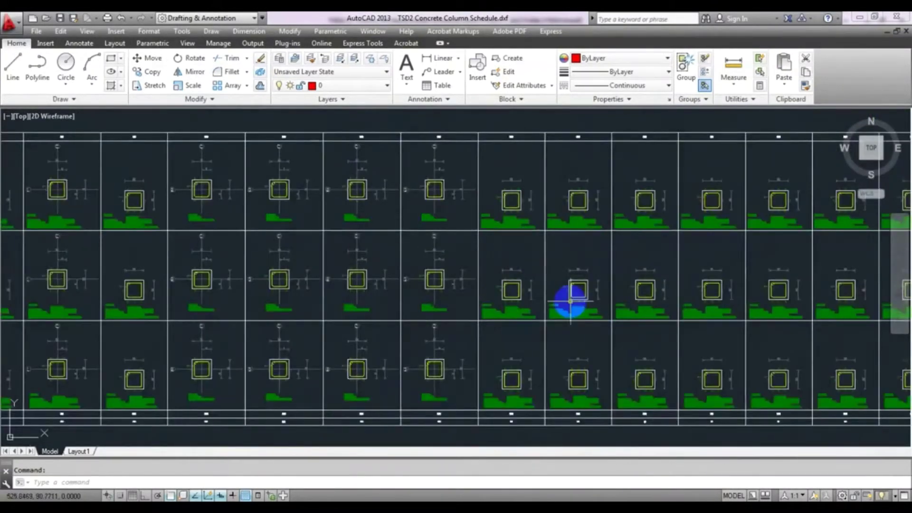
scroll(588, 214, "up", 10)
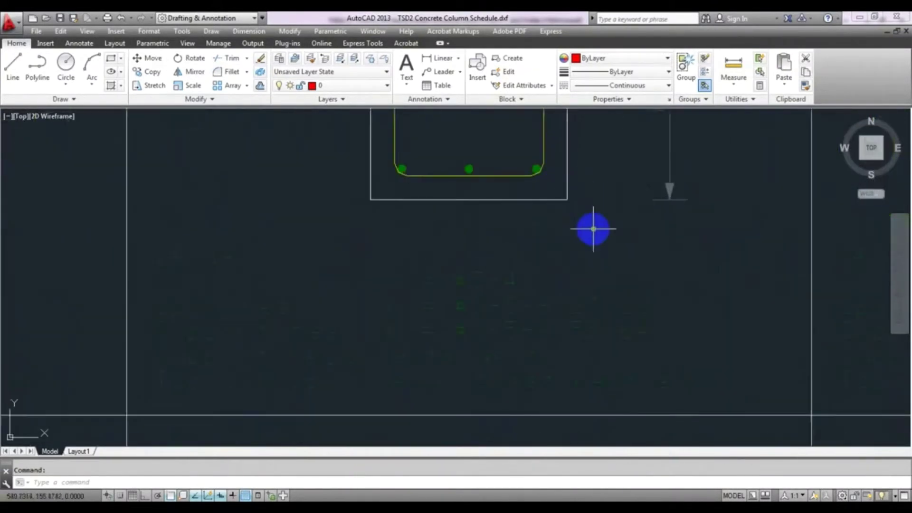
middle_click_drag(593, 229, 546, 264)
scroll(590, 228, "down", 3)
mouse_move(590, 228)
middle_mouse_down()
mouse_move(464, 234)
mouse_move(584, 231)
middle_mouse_up()
scroll(585, 230, "down", 6)
Inspect the bar weight summary and the bar mark table beside the column schedule grid
middle_click_drag(691, 260, 413, 244)
middle_click_drag(684, 272, 349, 272)
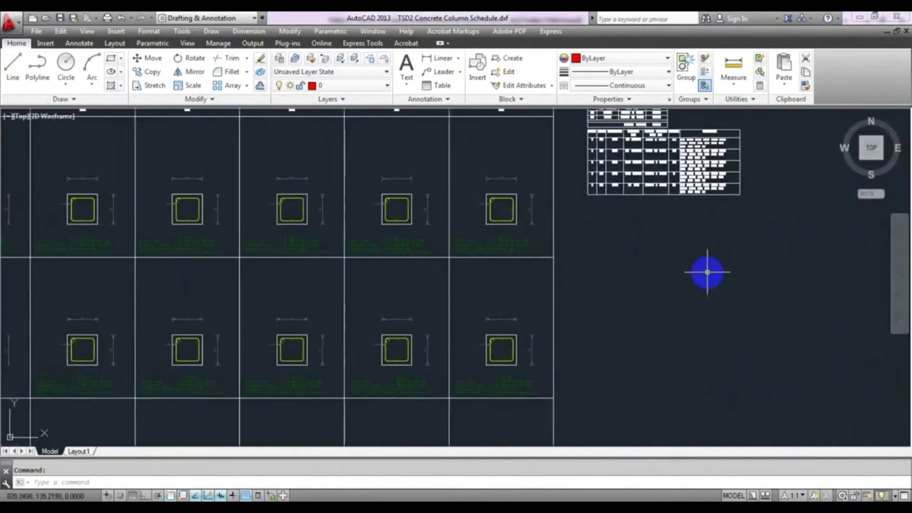
mouse_move(672, 156)
middle_mouse_down()
mouse_move(655, 218)
mouse_move(668, 307)
mouse_move(628, 335)
middle_mouse_up()
scroll(660, 210, "up", 4)
scroll(692, 255, "up", 4)
scroll(628, 335, "down", 2)
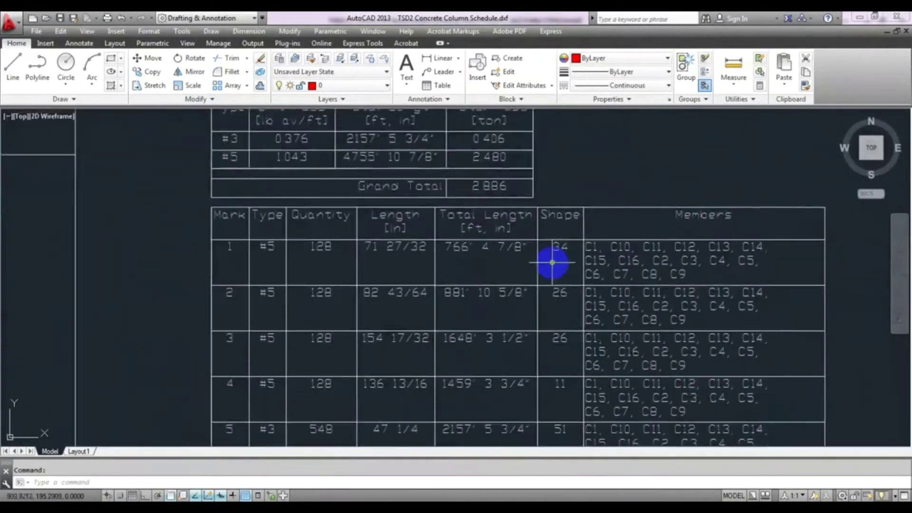
Read the bar weight summary table's unit mass, total length and total mass for the #3 and #5 bars
middle_click_drag(552, 262, 594, 361)
scroll(453, 235, "up", 2)
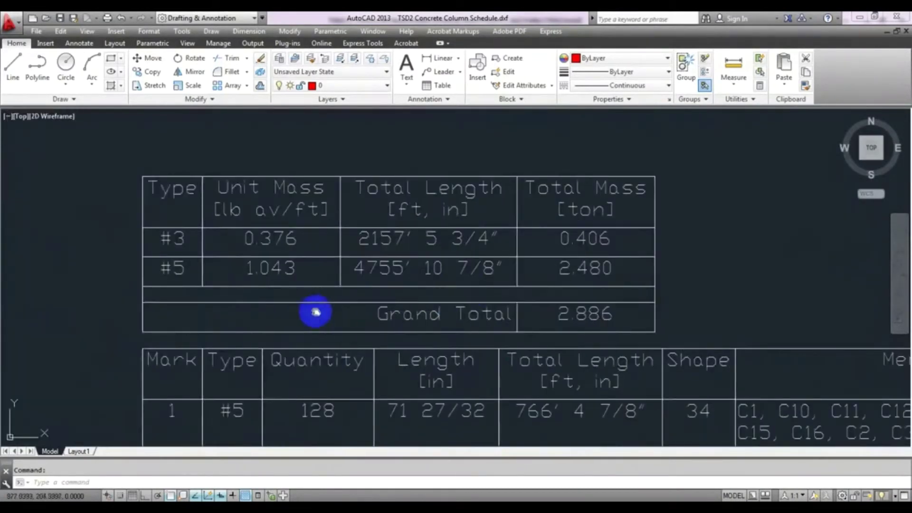
middle_click_drag(315, 312, 324, 308)
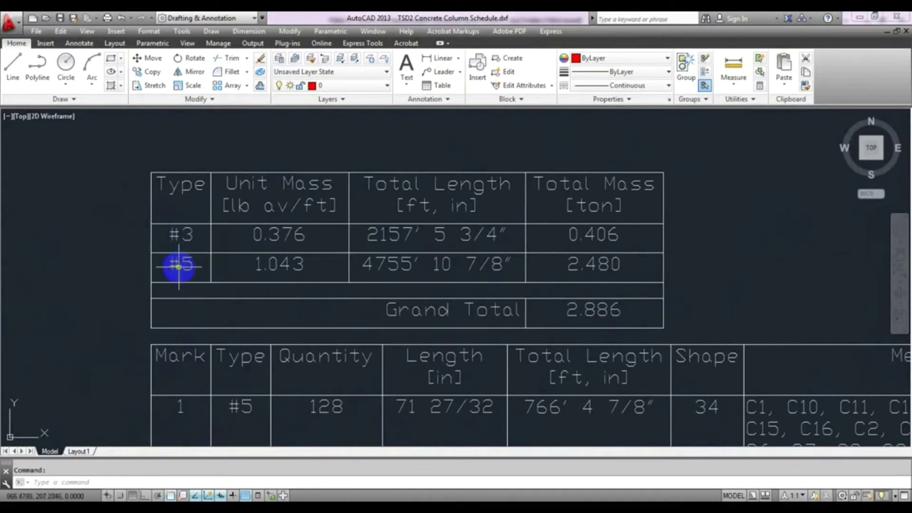
mouse_move(179, 265)
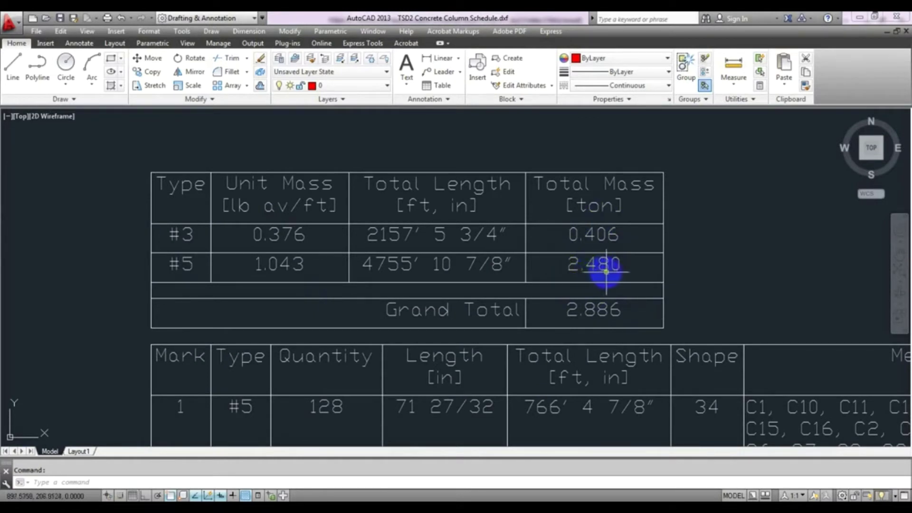
scroll(647, 298, "down", 4)
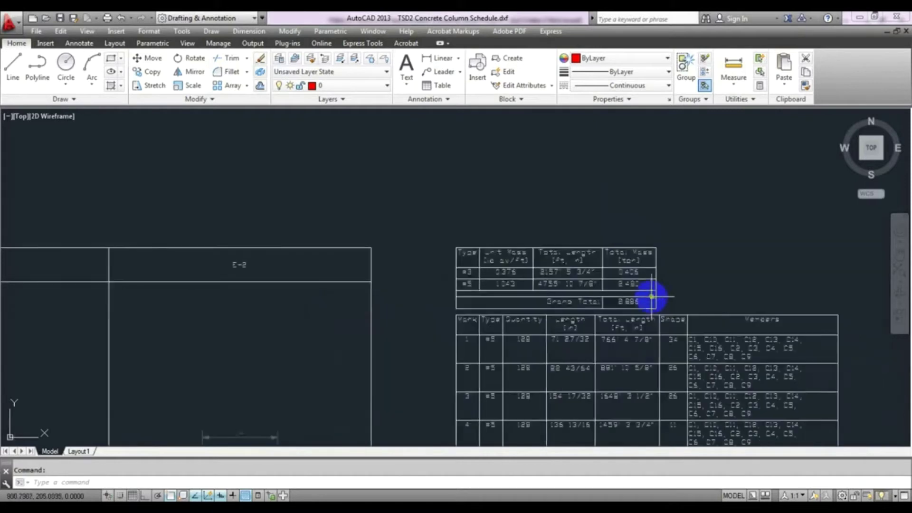
Read the bar mark table's quantity, length, total length, shape and members entries for each bar mark
middle_click_drag(566, 324, 546, 197)
scroll(529, 224, "up", 5)
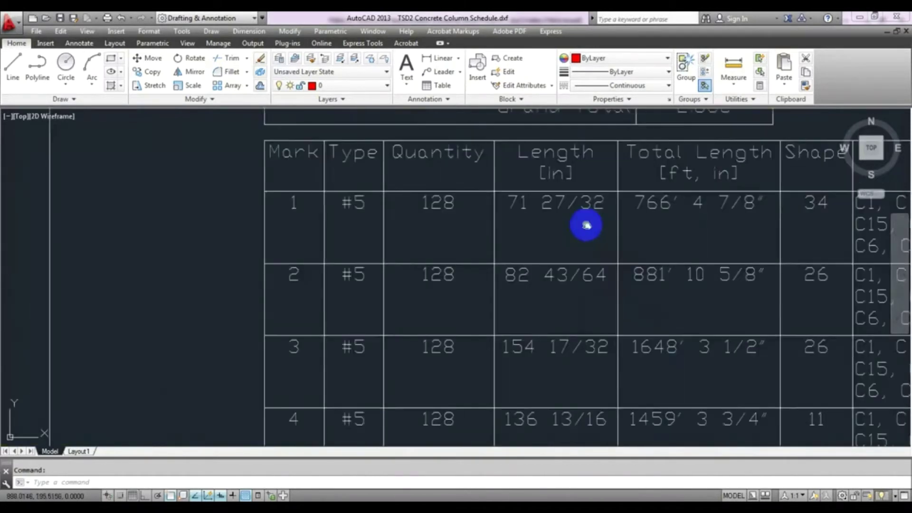
middle_click_drag(524, 298, 521, 302)
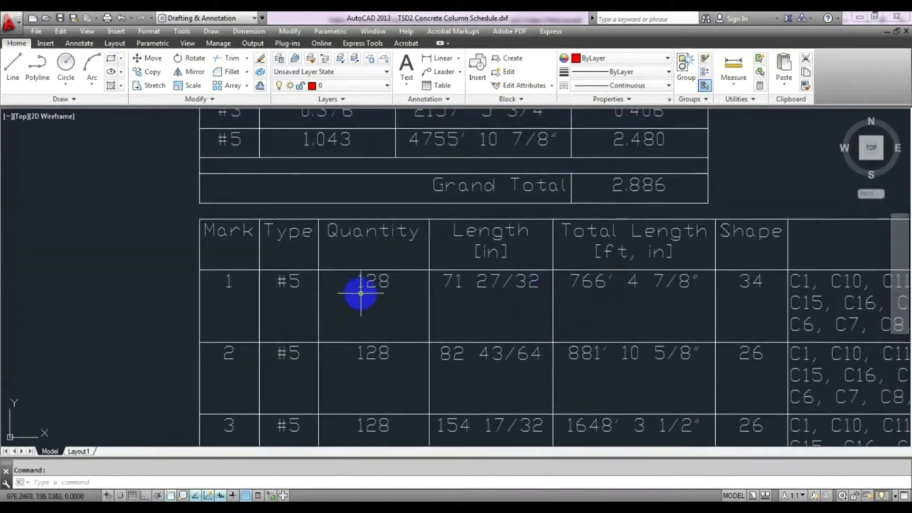
middle_click_drag(669, 325, 549, 288)
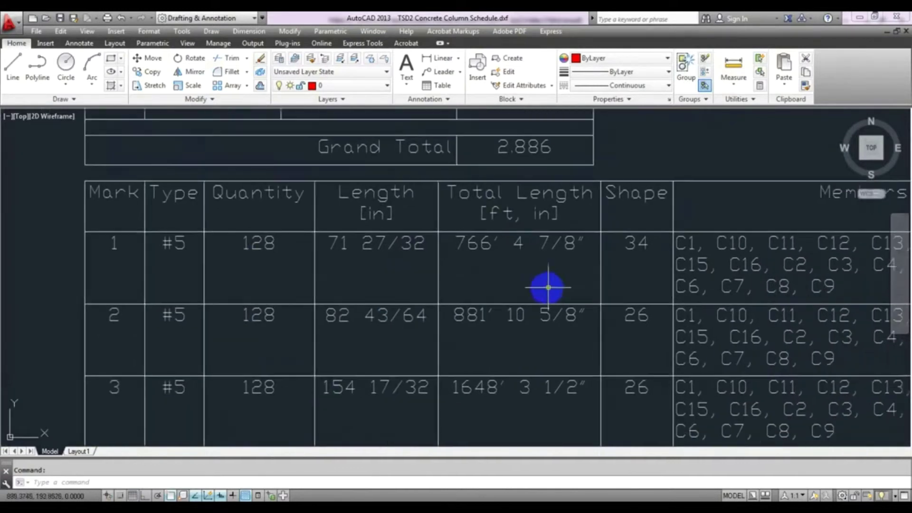
scroll(535, 298, "down", 5)
middle_click_drag(519, 350, 518, 338)
middle_click_drag(667, 298, 475, 321)
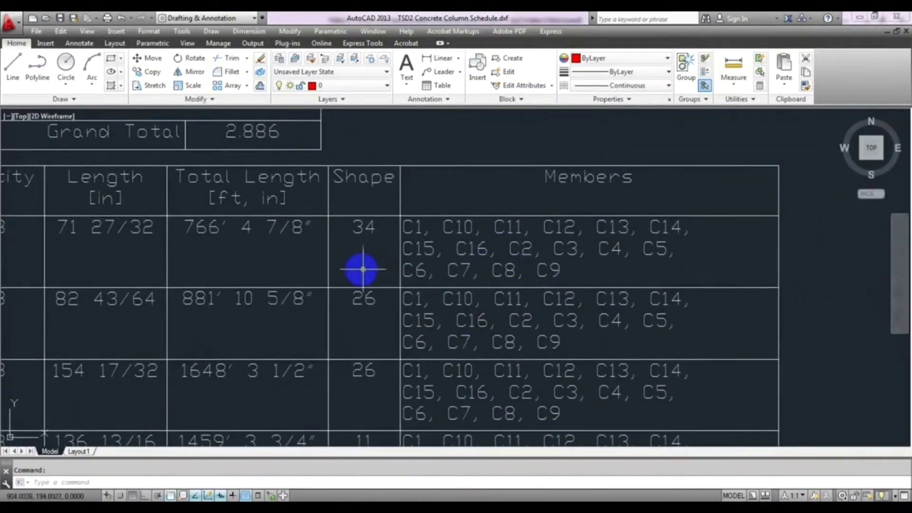
scroll(363, 269, "down", 5)
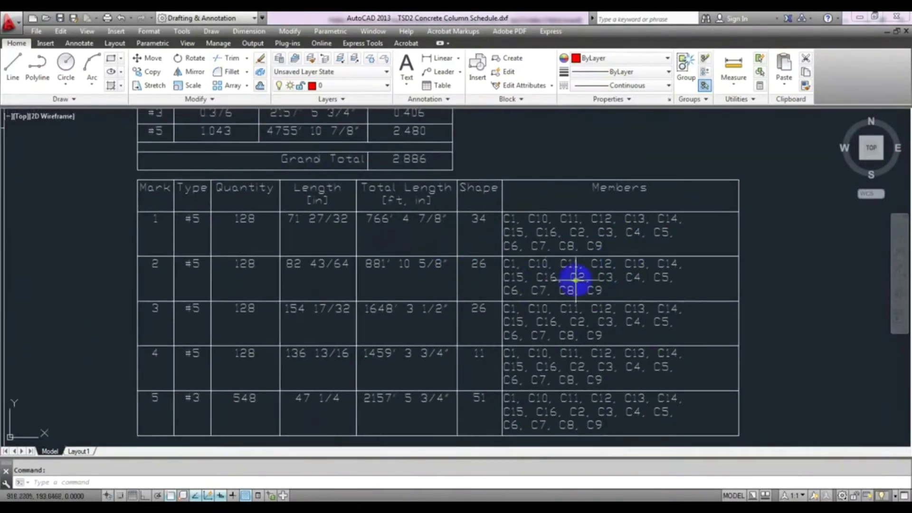
middle_click_drag(579, 275, 628, 283)
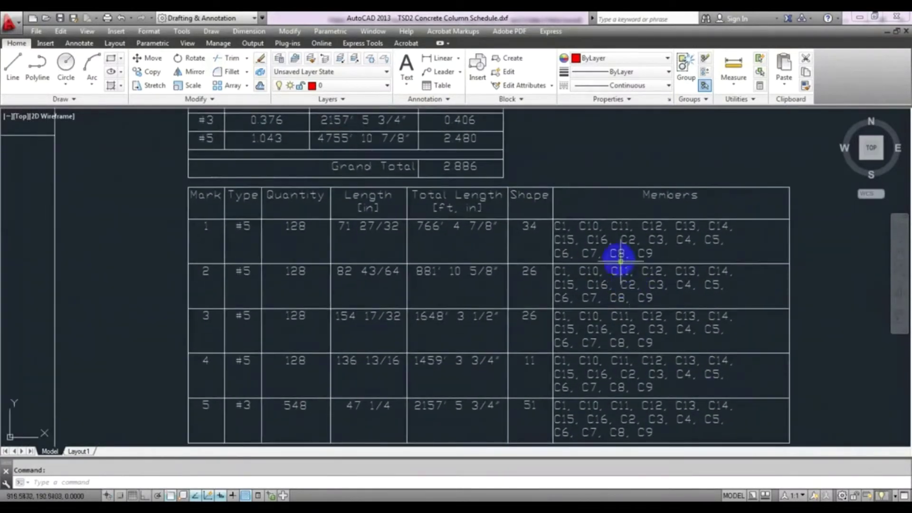
Return to the schedule grid and examine the first column's cross-section in the uppermost storey row
mouse_move(559, 388)
middle_mouse_down()
mouse_move(572, 360)
mouse_move(604, 334)
middle_mouse_up()
middle_click_drag(296, 329, 542, 325)
middle_click_drag(369, 373, 501, 320)
middle_click_drag(401, 379, 485, 300)
scroll(495, 310, "down", 6)
scroll(270, 360, "down", 2)
scroll(240, 379, "down", 2)
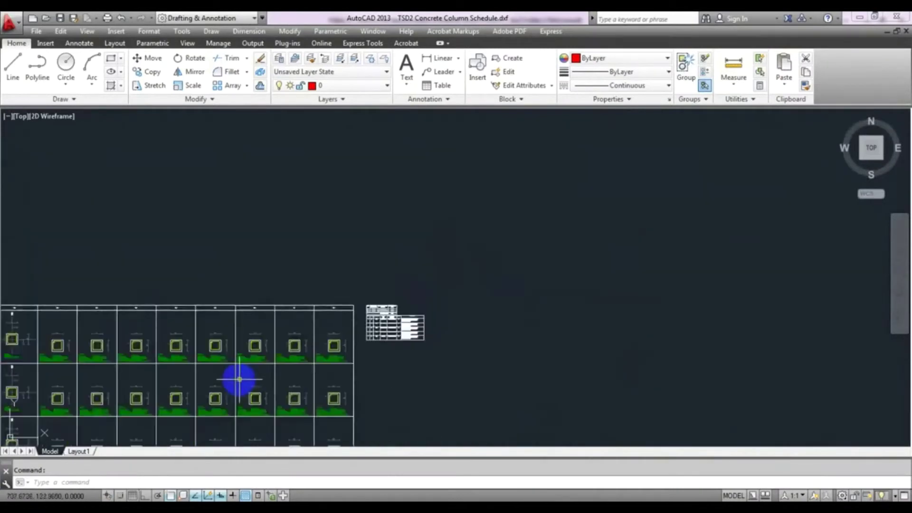
middle_click_drag(232, 382, 713, 272)
middle_click_drag(267, 258, 378, 277)
scroll(261, 239, "up", 4)
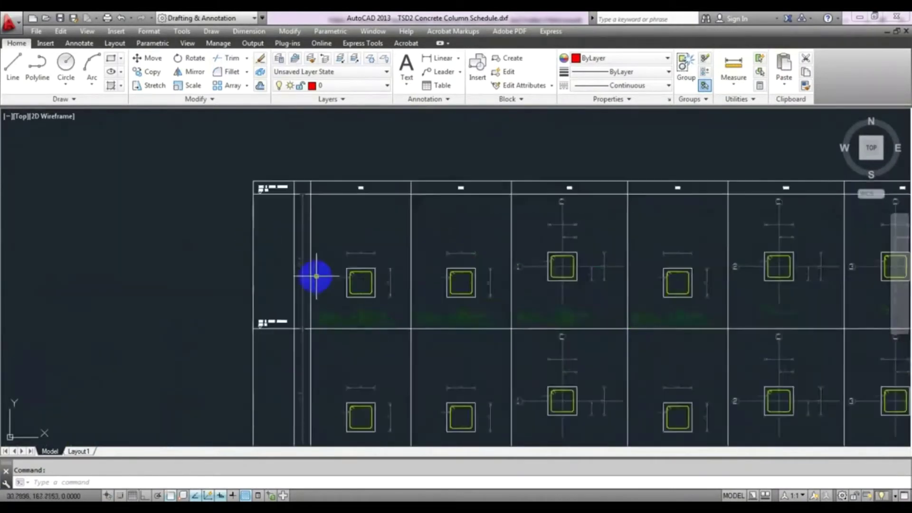
scroll(316, 275, "up", 2)
scroll(372, 300, "up", 4)
scroll(348, 342, "up", 2)
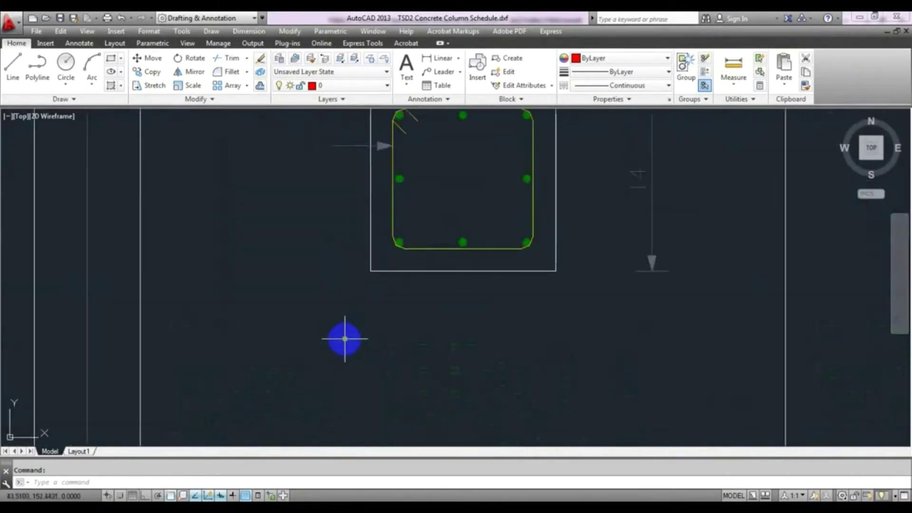
mouse_move(344, 338)
middle_mouse_down()
mouse_move(312, 300)
mouse_move(302, 254)
mouse_move(266, 358)
middle_mouse_up()
scroll(261, 315, "down", 3)
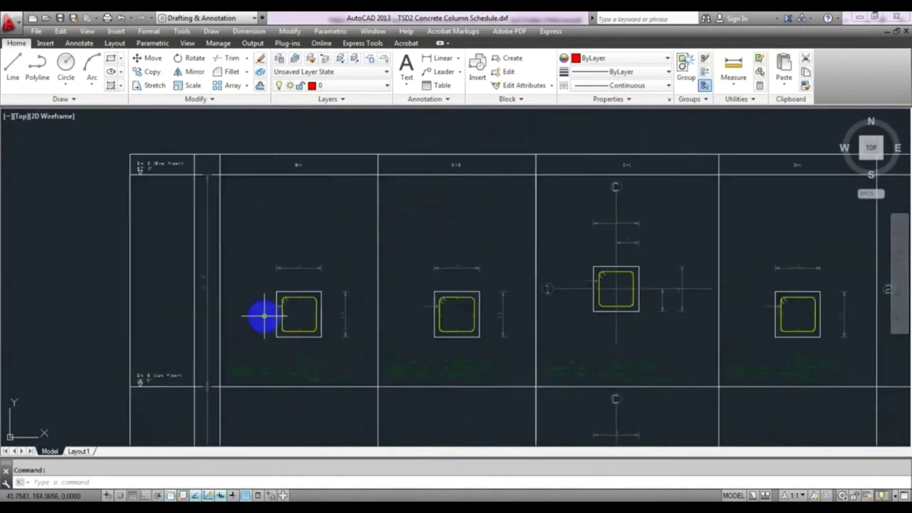
Examine the grid location headings above the first columns of the schedule, starting with B-1
middle_click_drag(261, 316, 271, 352)
scroll(310, 178, "up", 5)
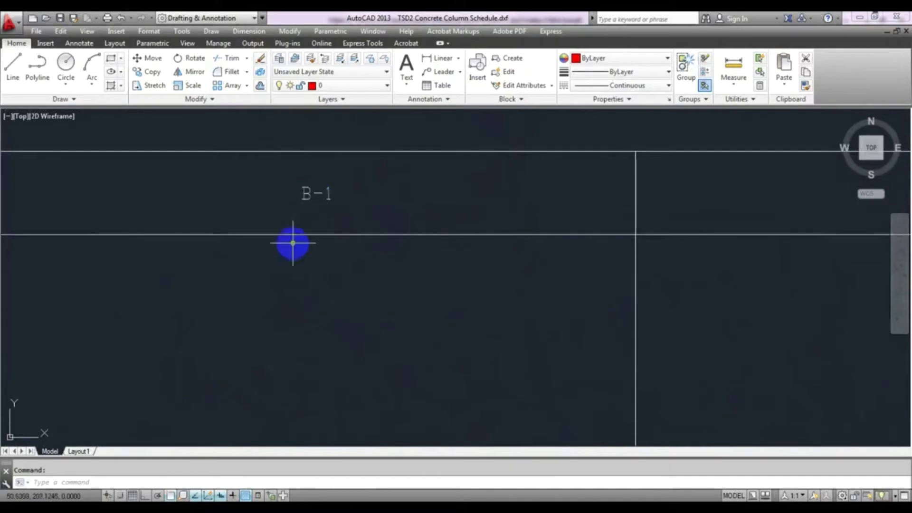
middle_click_drag(292, 242, 501, 249)
scroll(549, 249, "down", 2)
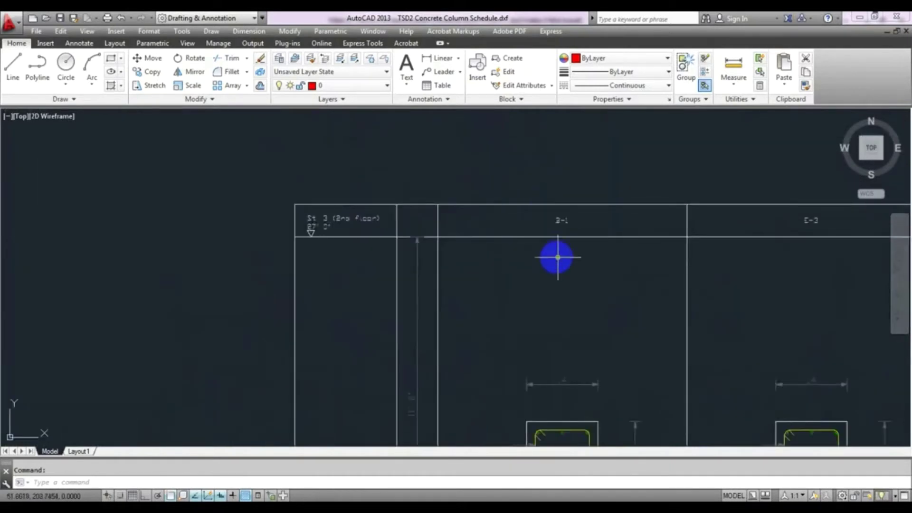
mouse_move(558, 257)
middle_mouse_down()
mouse_move(301, 293)
mouse_move(273, 242)
mouse_move(280, 172)
middle_mouse_up()
scroll(318, 247, "up", 4)
scroll(298, 267, "up", 2)
scroll(265, 275, "down", 8)
Check the starter bars and column reference for column C1 at the base of the schedule
scroll(305, 329, "up", 2)
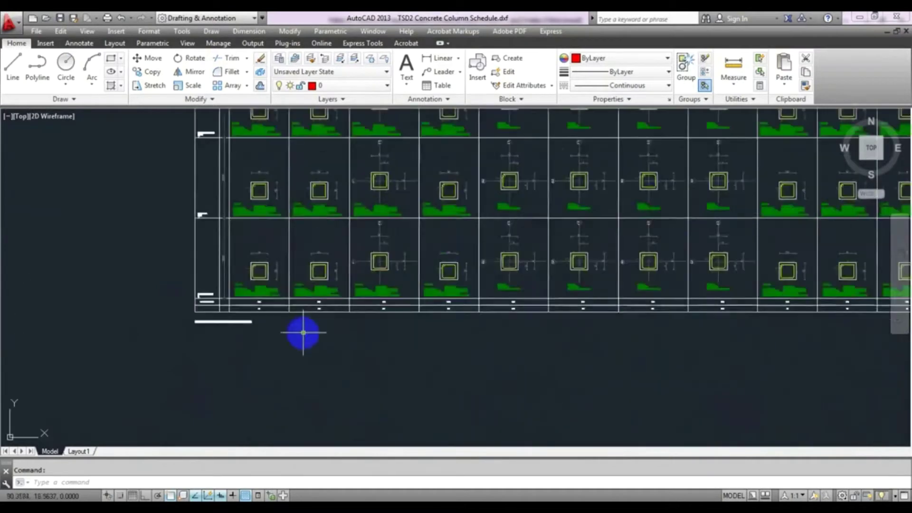
scroll(288, 331, "up", 6)
scroll(198, 296, "up", 4)
middle_click_drag(191, 297, 358, 411)
middle_click_drag(291, 352, 368, 390)
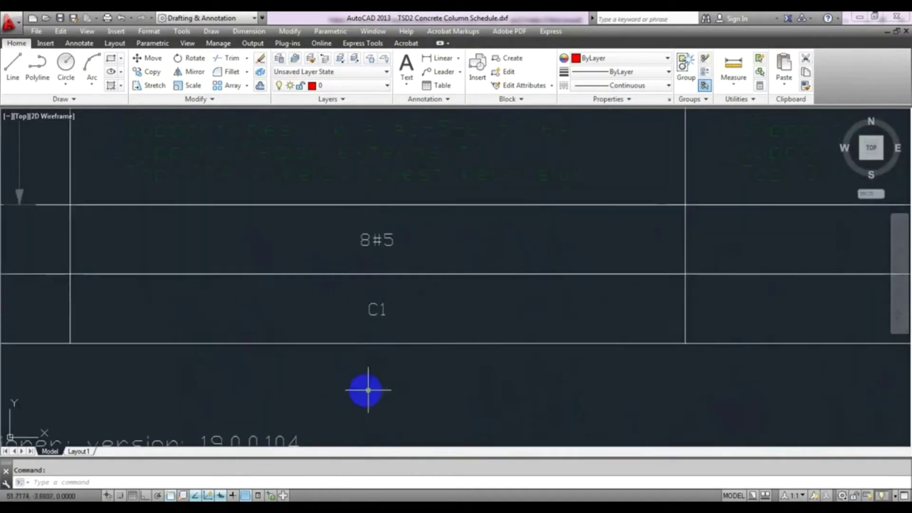
scroll(368, 390, "down", 3)
scroll(373, 342, "up", 2)
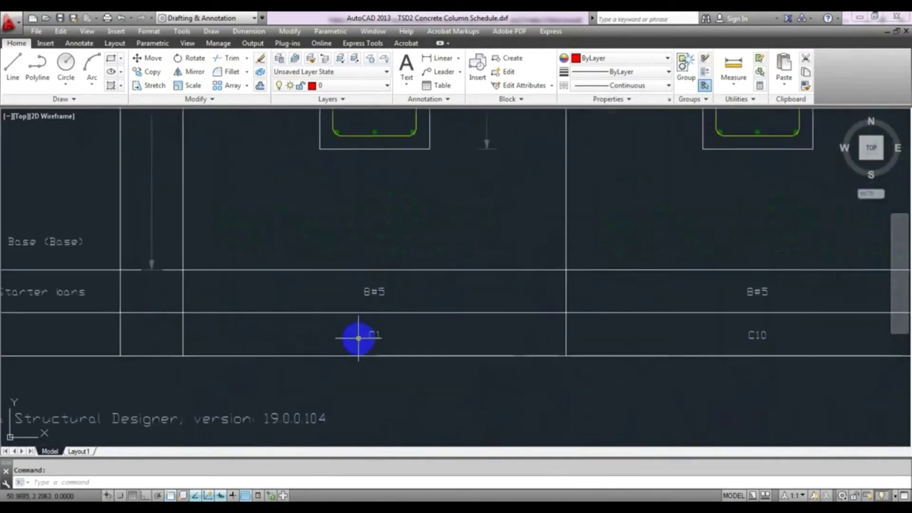
Check the starter bars and column references for columns C10 and C11 along the schedule's base rows
scroll(418, 342, "down", 4)
scroll(435, 366, "up", 1)
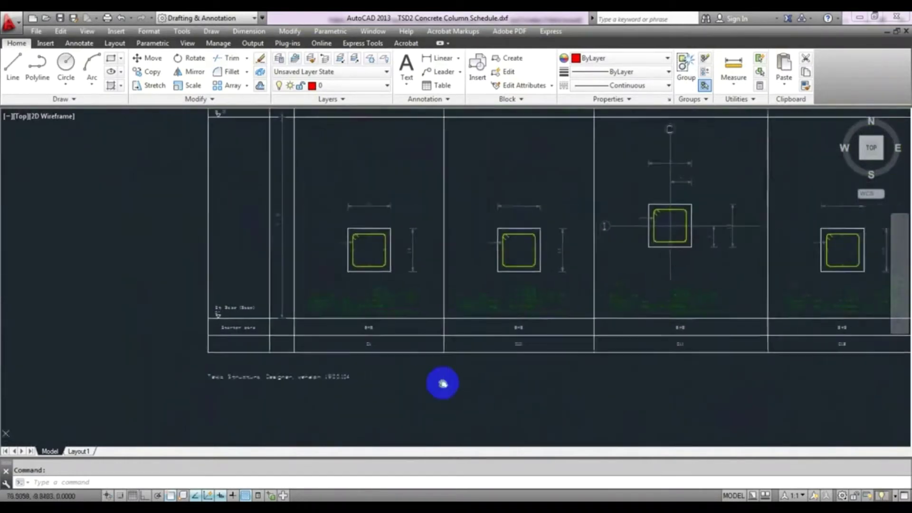
scroll(414, 319, "up", 3)
scroll(413, 362, "down", 3)
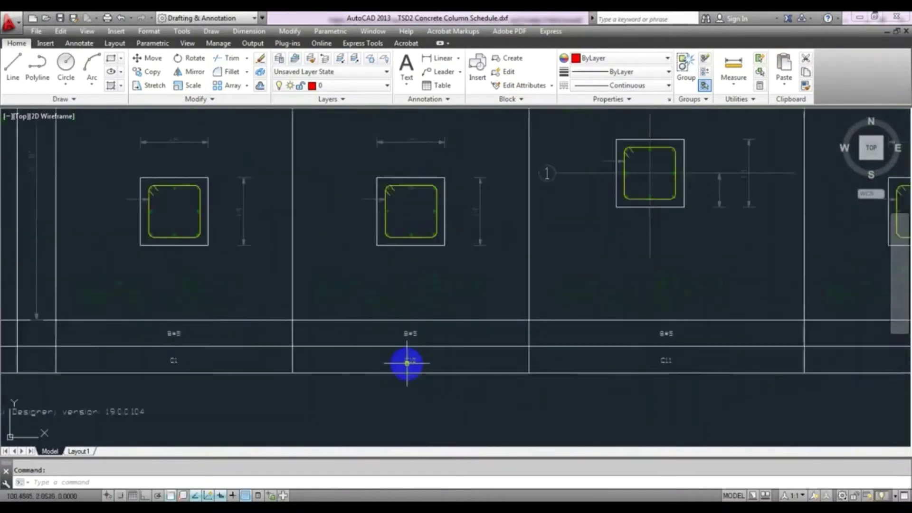
scroll(407, 366, "up", 1)
scroll(436, 388, "down", 2)
scroll(531, 320, "up", 5)
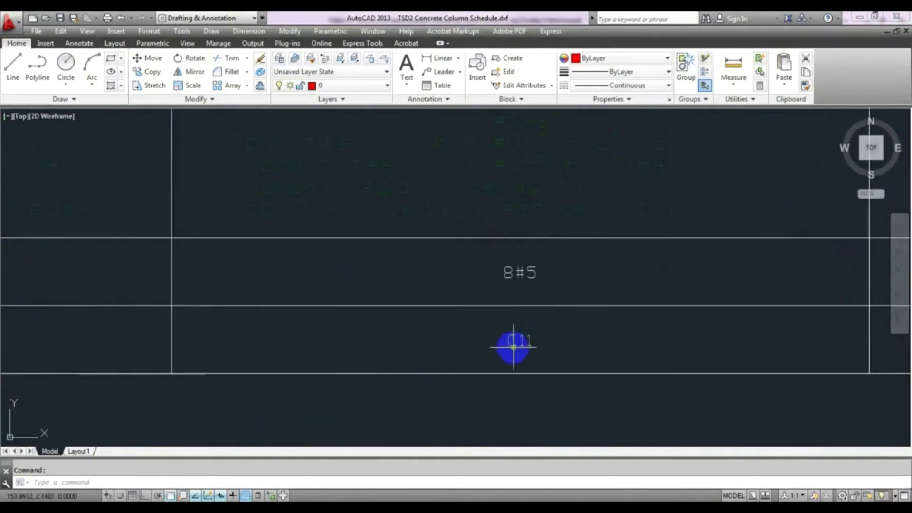
scroll(511, 347, "down", 2)
scroll(560, 370, "up", 5)
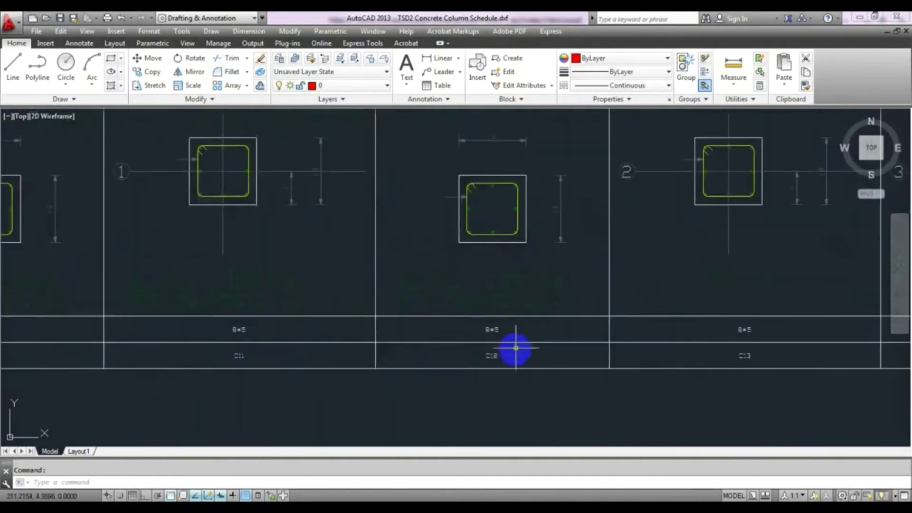
Follow the base rows through columns C12 to C16, checking their references and starter bars
middle_click_drag(462, 362, 177, 339)
middle_click_drag(737, 374, 243, 370)
middle_click_drag(698, 369, 244, 373)
middle_click_drag(578, 354, 181, 374)
middle_click_drag(737, 387, 488, 382)
scroll(587, 366, "down", 5)
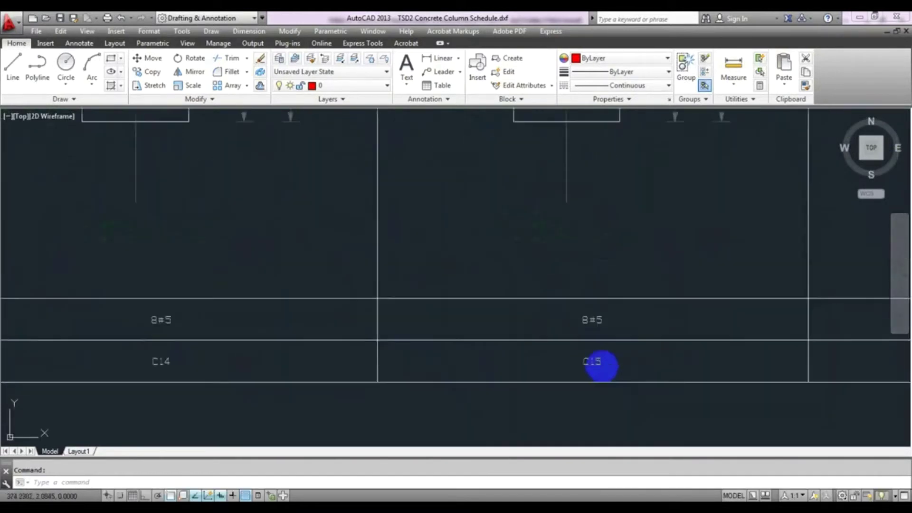
scroll(546, 368, "up", 4)
scroll(599, 364, "up", 2)
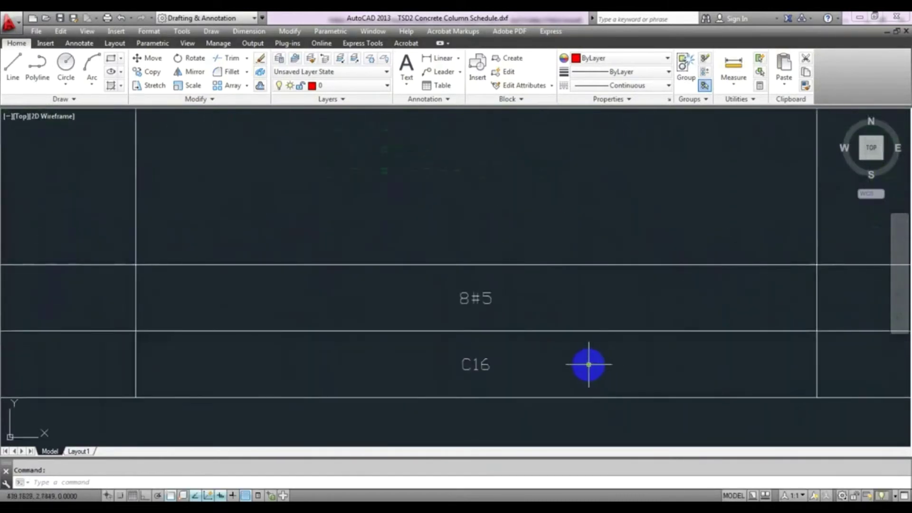
Follow the base rows from column C2 through the remaining columns, checking their references and starter bars
scroll(584, 368, "down", 4)
middle_click_drag(627, 383, 404, 372)
scroll(592, 342, "up", 4)
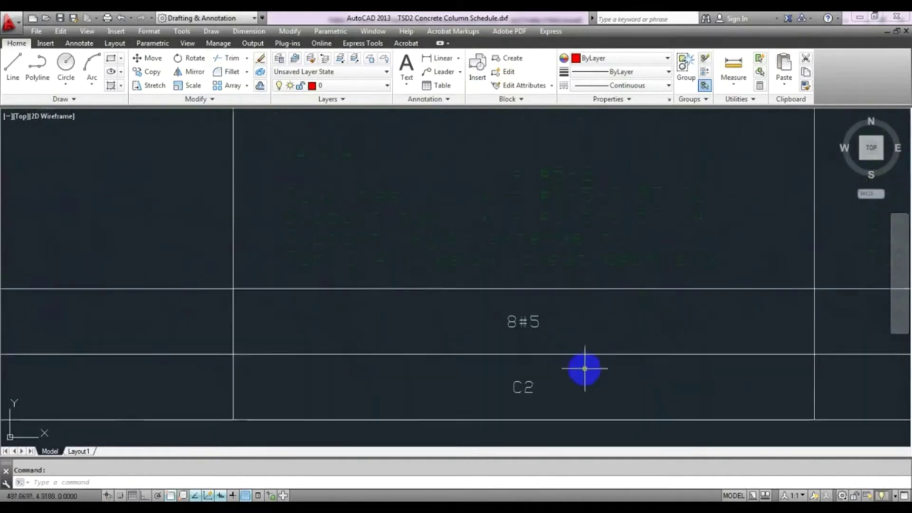
scroll(570, 382, "down", 4)
middle_click_drag(569, 382, 357, 374)
scroll(618, 380, "up", 4)
middle_click_drag(617, 380, 275, 363)
middle_click_drag(699, 365, 338, 379)
scroll(674, 380, "down", 3)
scroll(503, 391, "up", 1)
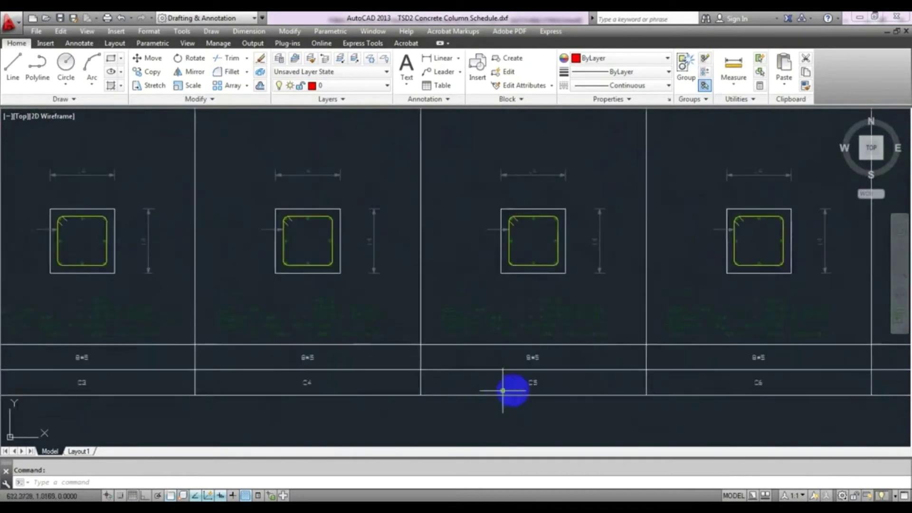
middle_click_drag(779, 384, 463, 382)
middle_click_drag(690, 382, 390, 385)
middle_click_drag(647, 386, 510, 384)
Review the complete column schedule grid across all storey rows
mouse_move(702, 386)
middle_mouse_down()
mouse_move(688, 390)
mouse_move(837, 334)
middle_mouse_up()
scroll(689, 391, "down", 2)
scroll(637, 337, "down", 2)
middle_click_drag(504, 353, 733, 347)
scroll(534, 347, "down", 2)
middle_click_drag(460, 364, 710, 360)
middle_click_drag(489, 377, 363, 393)
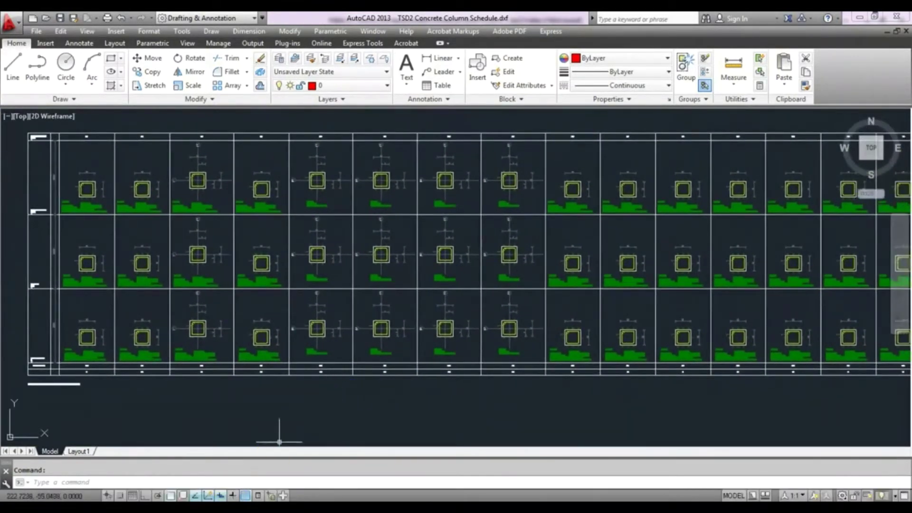
Switch to Tekla Structural Designer and inspect the names and section details of the front columns in the 3D structure
left_click(214, 507)
middle_click_drag(344, 436, 387, 436)
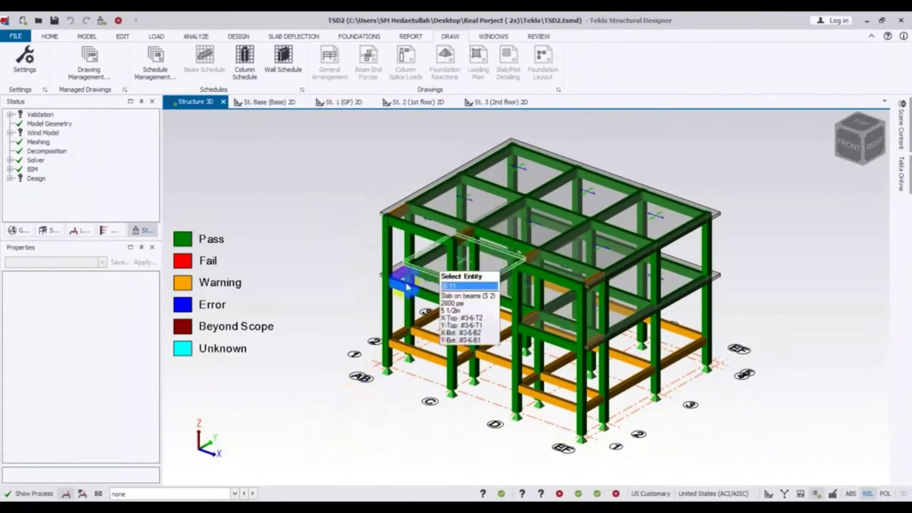
middle_click_drag(334, 440, 347, 442)
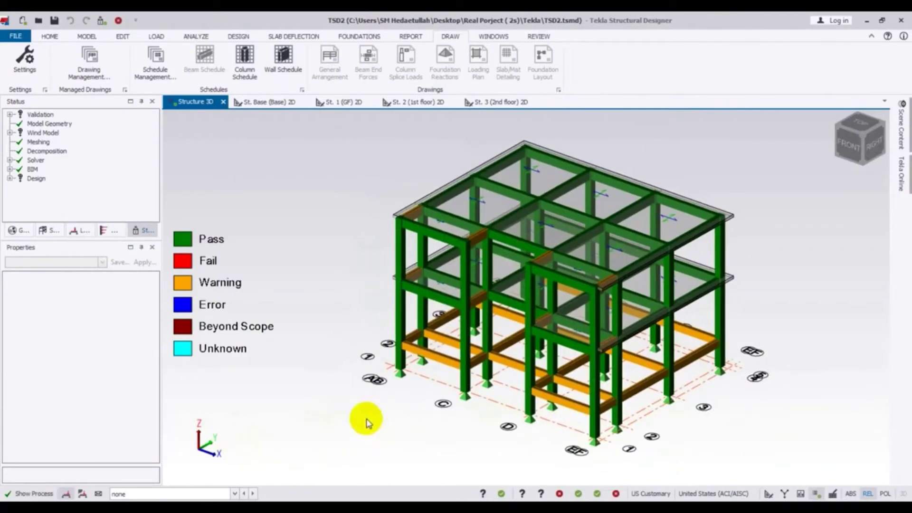
scroll(366, 421, "up", 3)
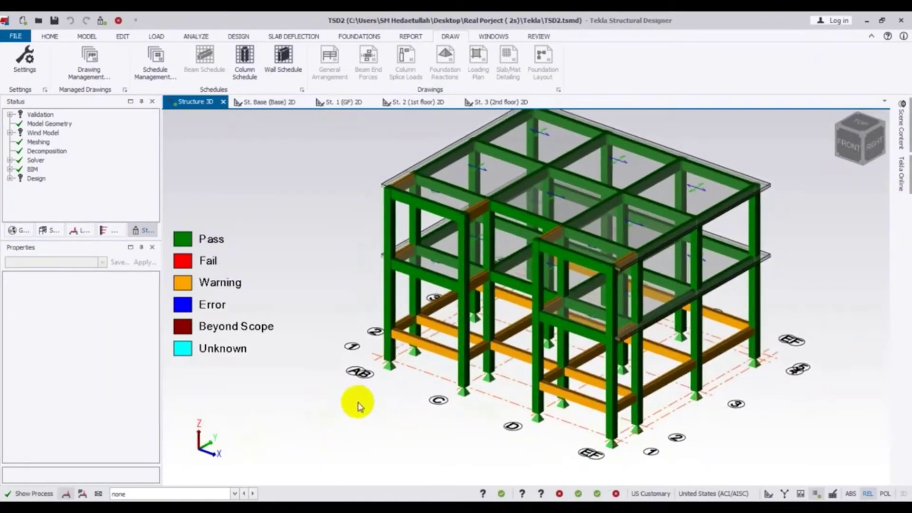
mouse_move(393, 304)
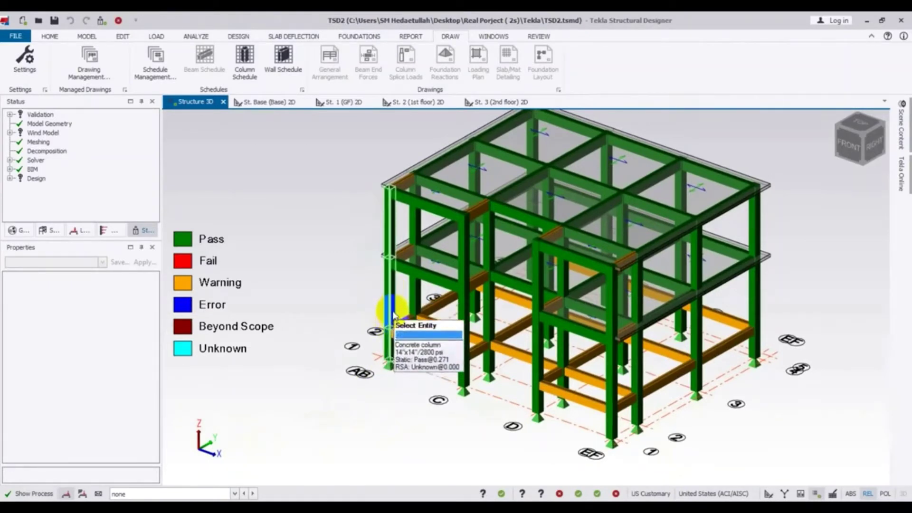
mouse_move(462, 382)
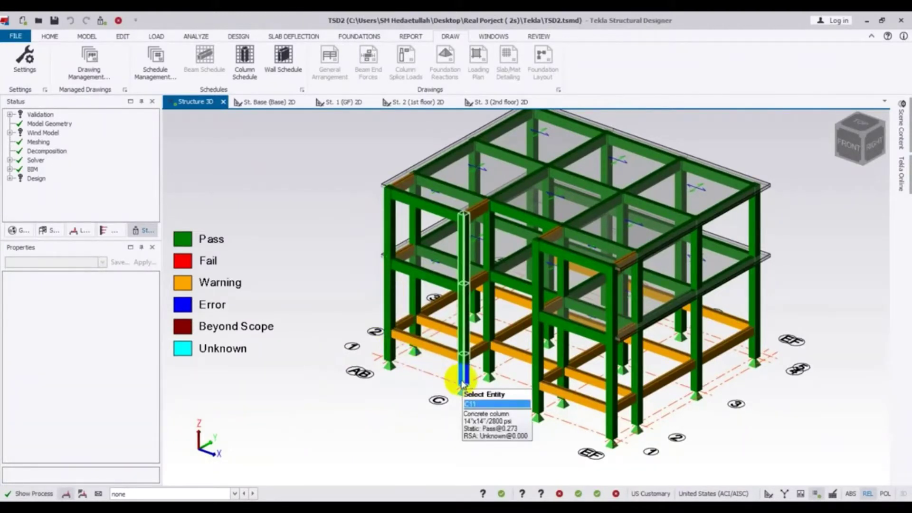
mouse_move(536, 403)
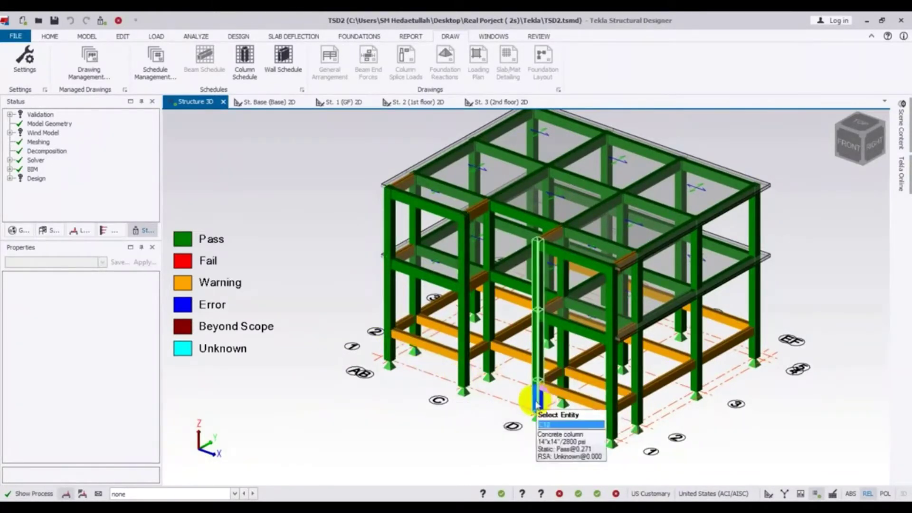
scroll(354, 380, "down", 3)
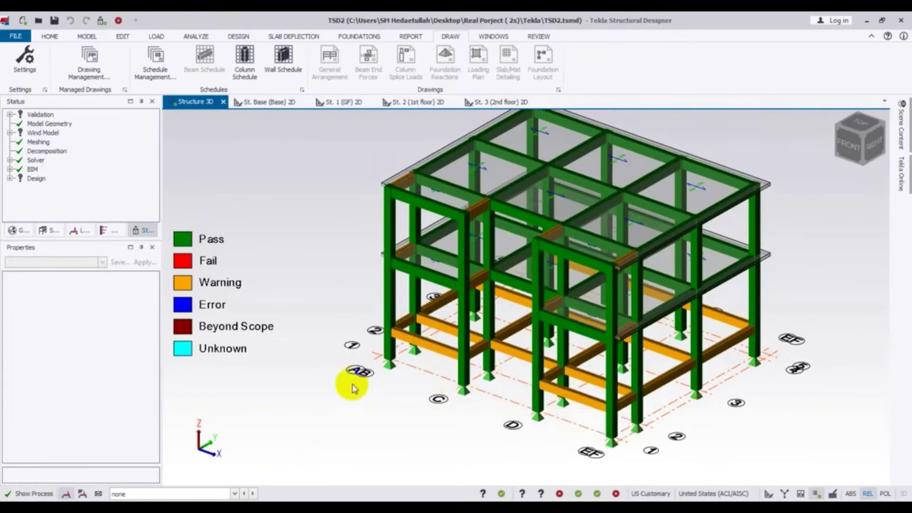
Open the St. 1 (GF) level view and show it as a flat 2D plan
middle_click_drag(360, 375, 334, 400)
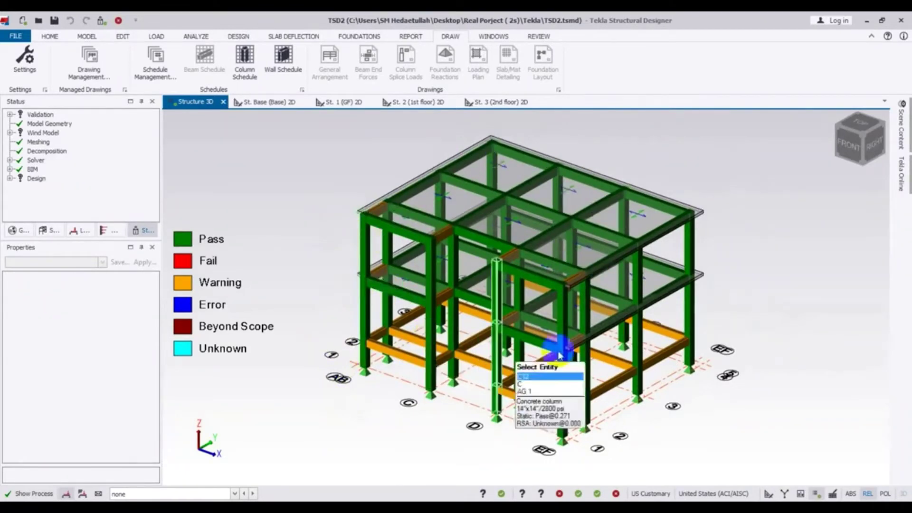
middle_click_drag(327, 205, 314, 222)
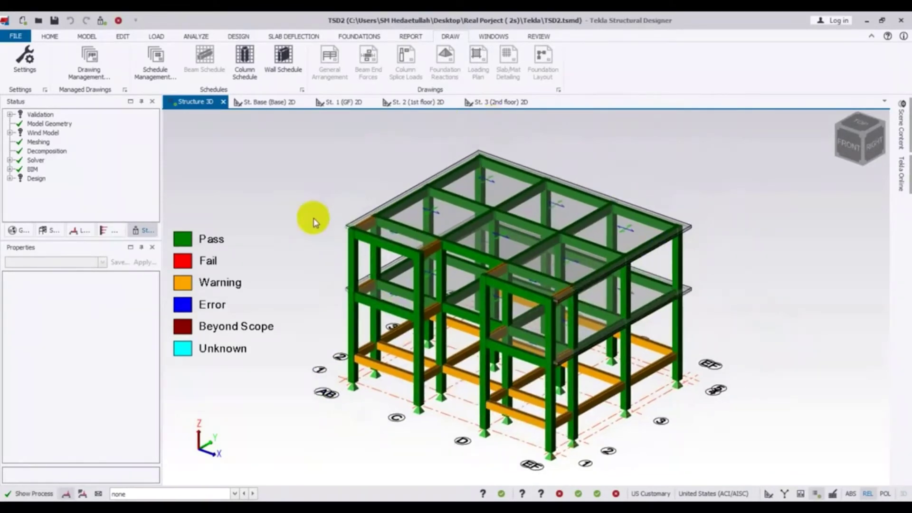
left_click(337, 103)
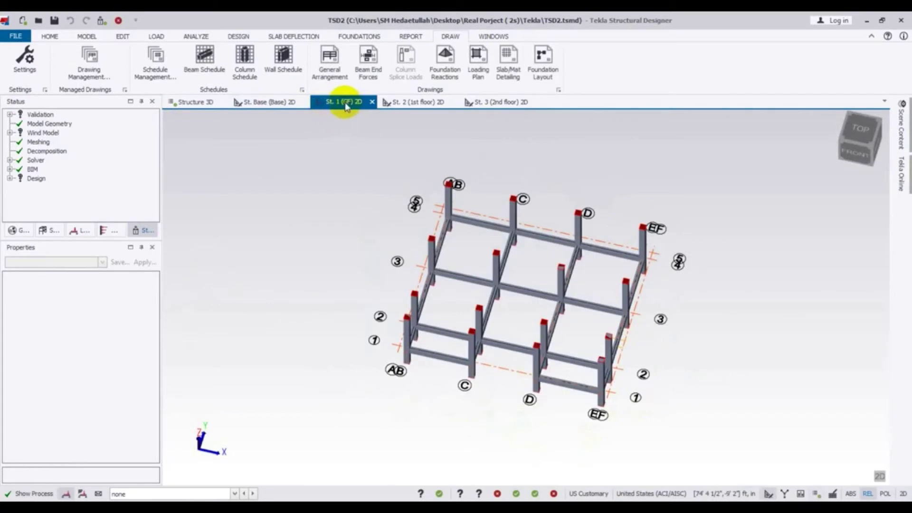
middle_click_drag(297, 340, 242, 352)
left_click(879, 478)
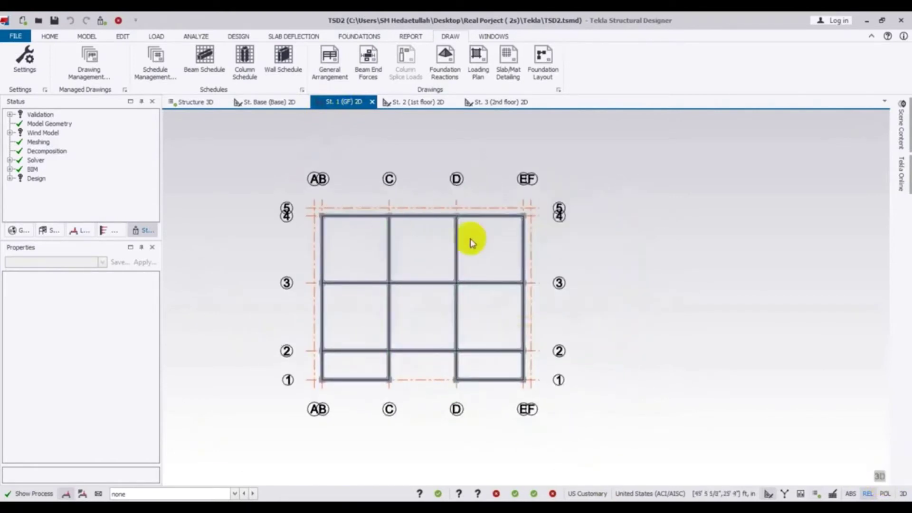
Export the St. 1 (GF) loading plan to DXF with the automatic file name and a scale of 1" = 1' 0"
left_click(477, 60)
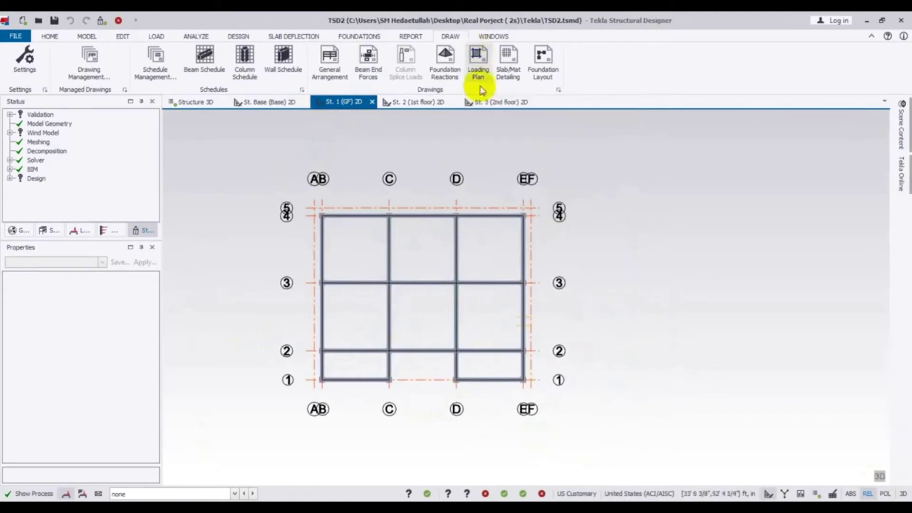
left_click(476, 58)
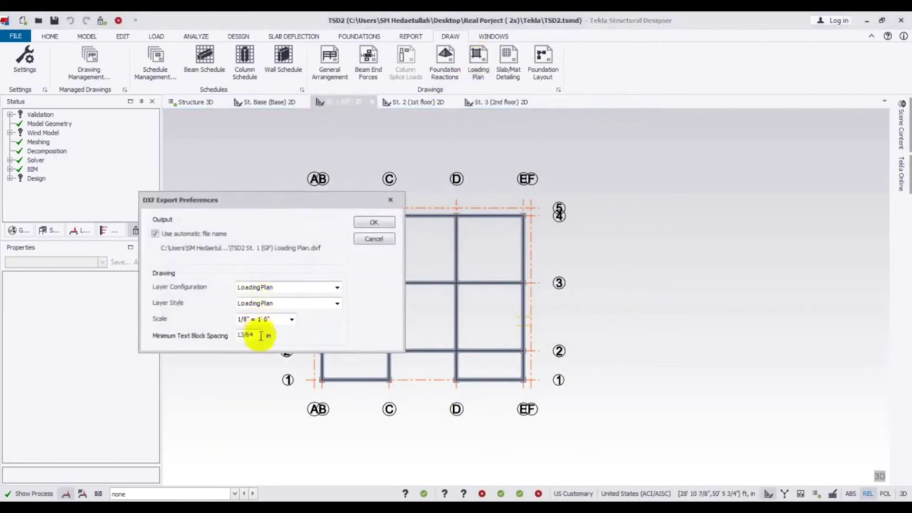
left_click(291, 319)
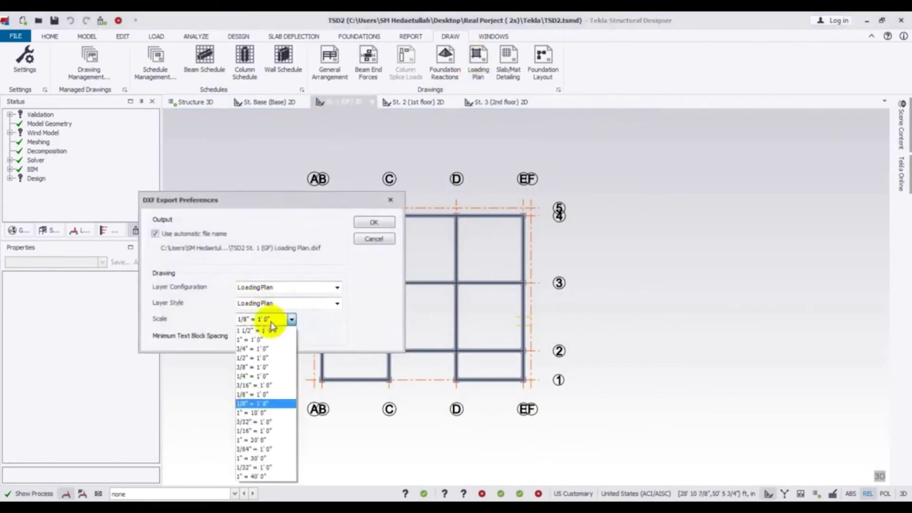
left_click(244, 338)
left_click_drag(307, 208, 316, 208)
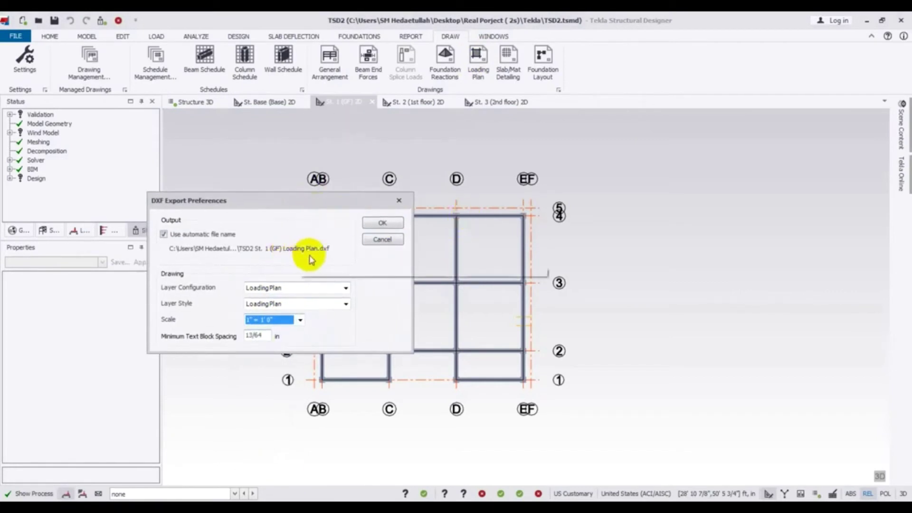
left_click(382, 222)
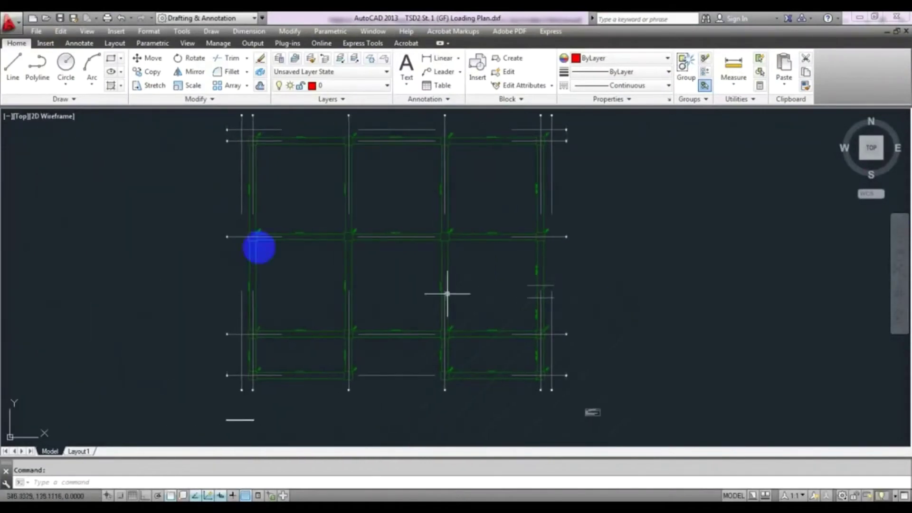
Inspect the exported loading plan in AutoCAD, reading the beam labels along grid line 1
scroll(258, 246, "up", 8)
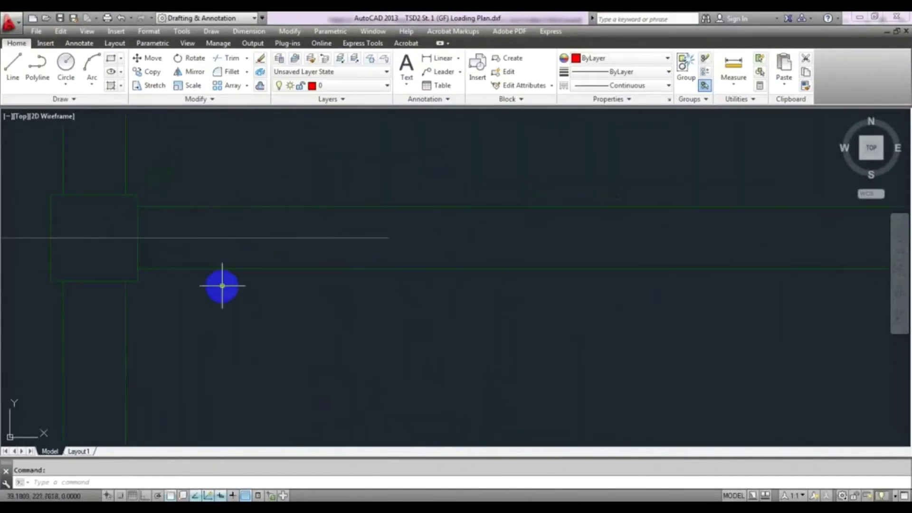
scroll(240, 309, "down", 6)
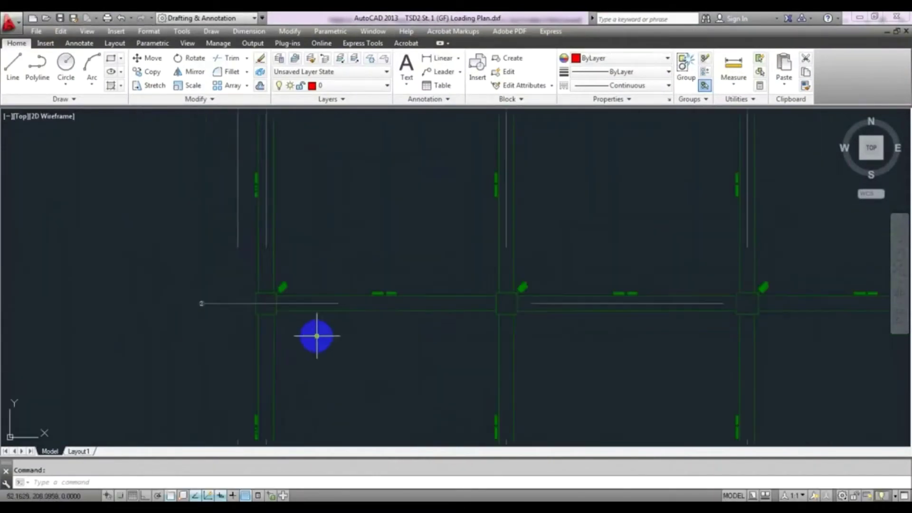
scroll(360, 378, "down", 2)
middle_click_drag(369, 372, 316, 305)
middle_click_drag(362, 336, 321, 305)
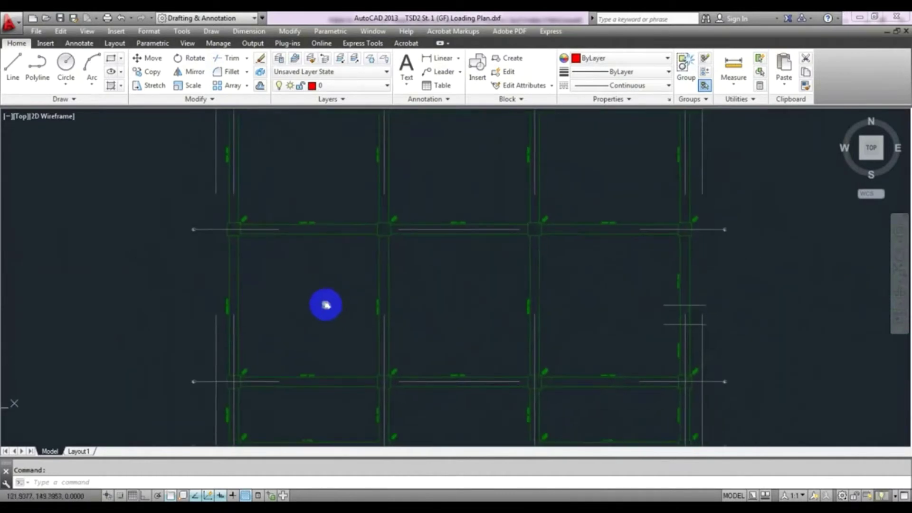
middle_click_drag(336, 338, 300, 289)
scroll(298, 326, "up", 7)
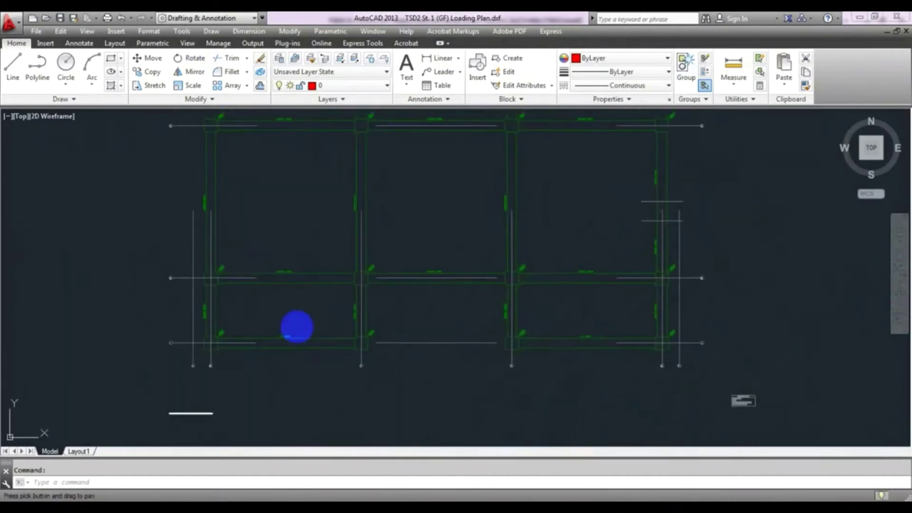
scroll(309, 292, "up", 3)
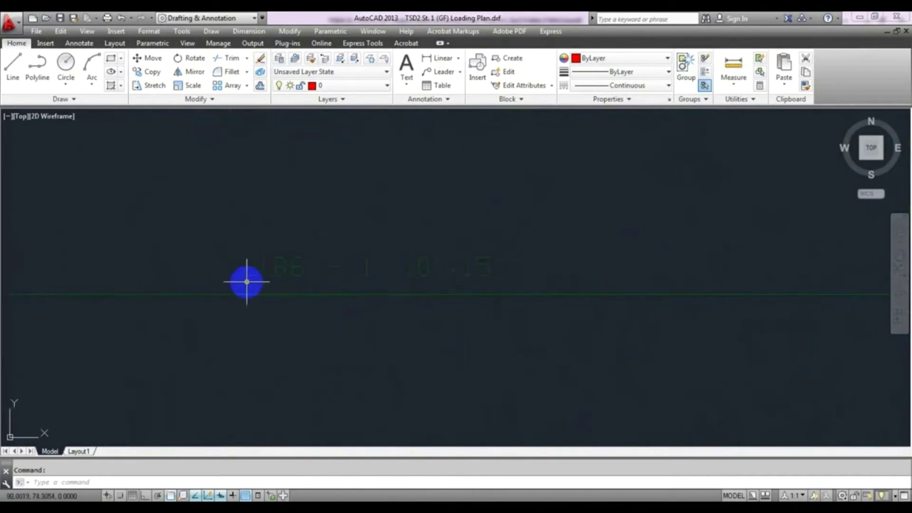
scroll(392, 293, "down", 8)
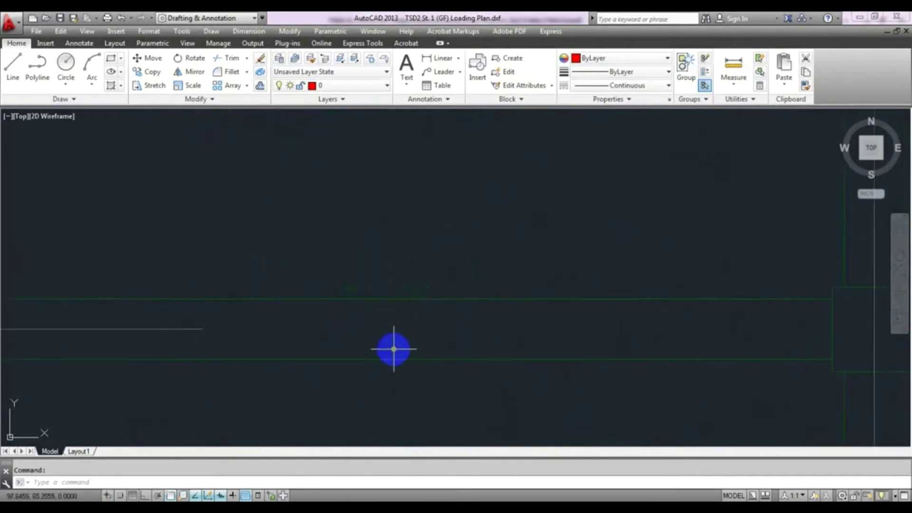
scroll(366, 301, "up", 6)
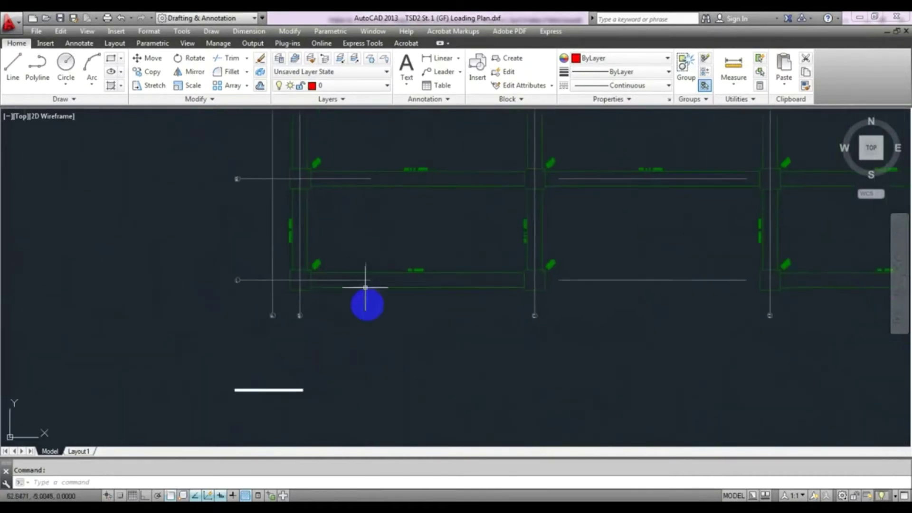
Check the column labels at the intersections along grid line 1 of the loading plan
scroll(257, 228, "down", 5)
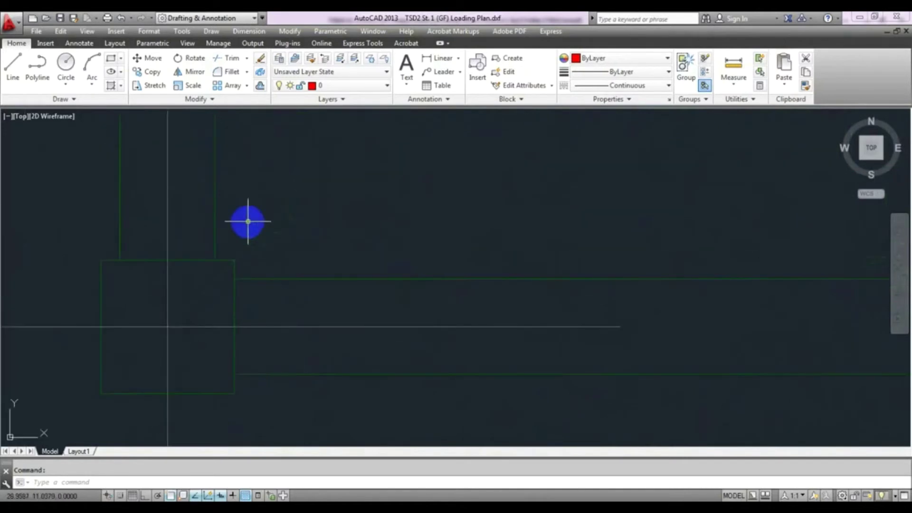
scroll(285, 314, "up", 5)
scroll(349, 268, "up", 4)
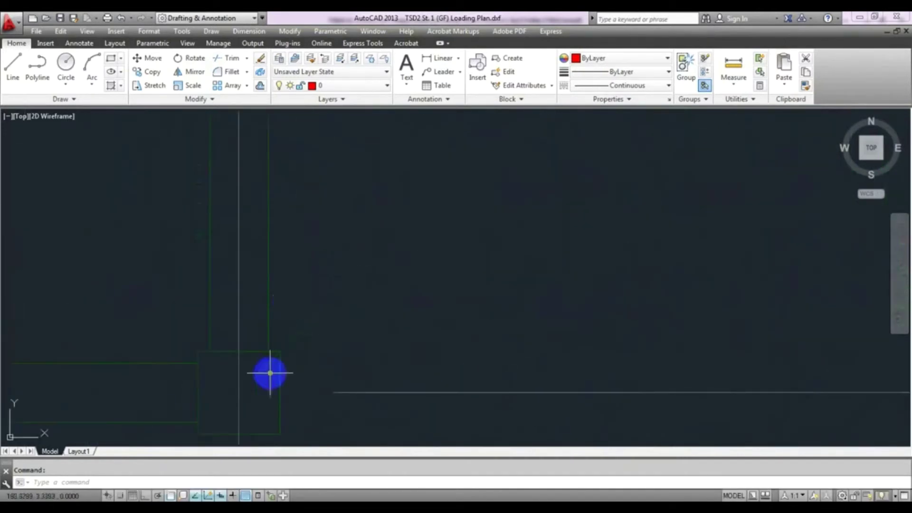
scroll(269, 340, "up", 4)
scroll(300, 330, "down", 9)
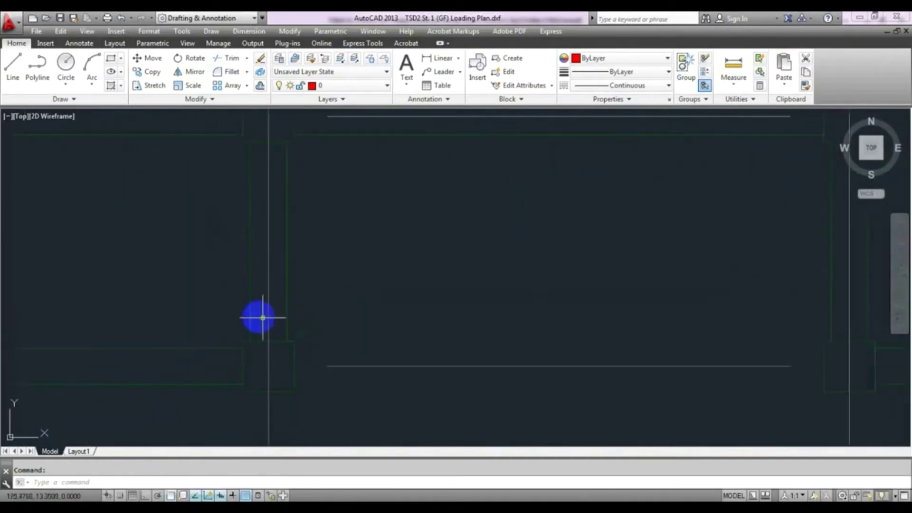
Follow grid line B upwards through the loading plan, checking the column labels at grid lines 2 and 3
middle_click_drag(192, 289, 509, 354)
scroll(329, 276, "up", 4)
scroll(327, 275, "up", 5)
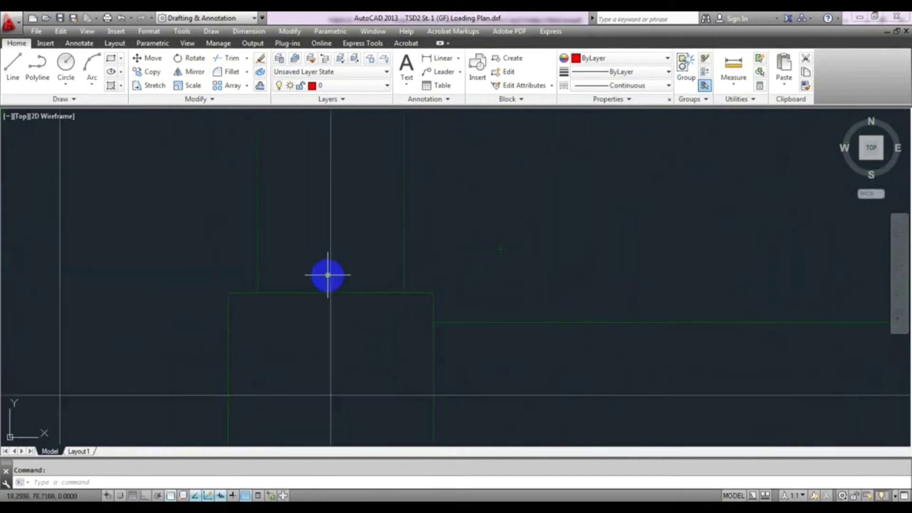
scroll(436, 243, "down", 5)
middle_click_drag(435, 242, 430, 429)
middle_click_drag(427, 212, 434, 353)
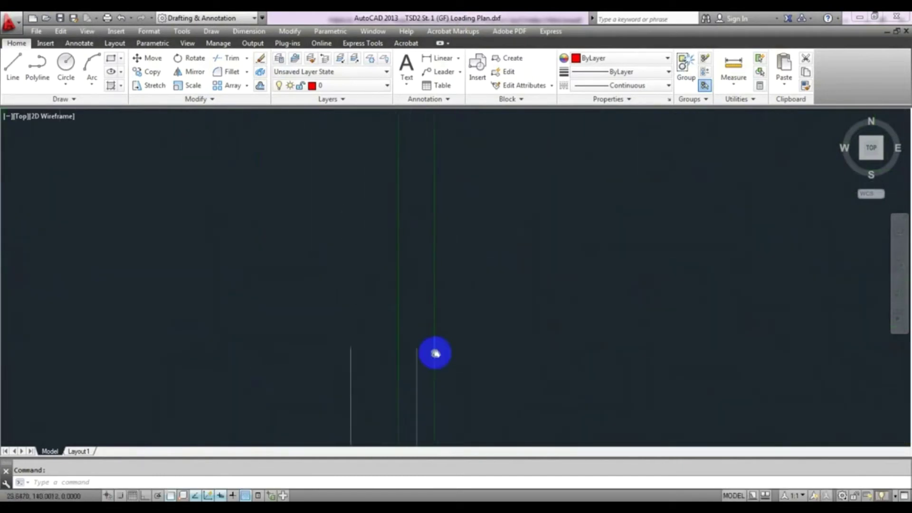
scroll(432, 209, "down", 3)
scroll(407, 224, "up", 4)
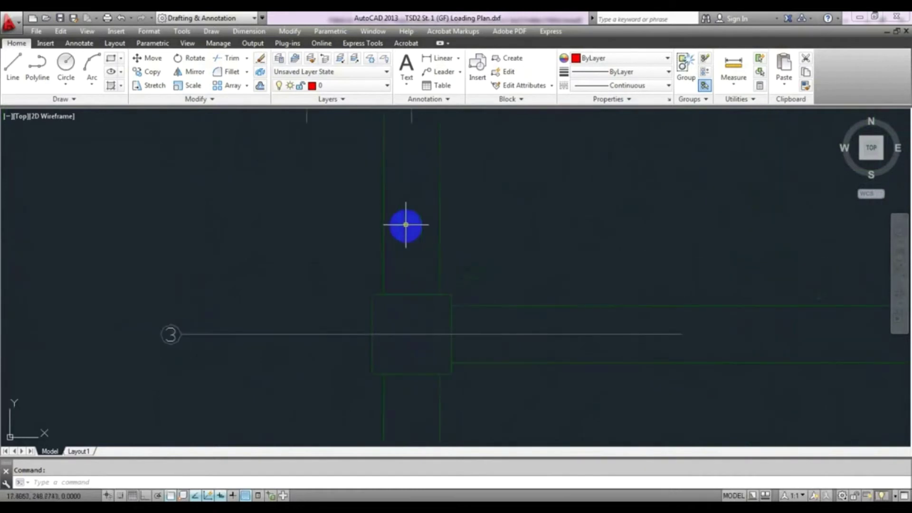
Check the corner column label at grid line 4, and review the whole loading plan
scroll(454, 281, "down", 4)
middle_click_drag(492, 281, 459, 403)
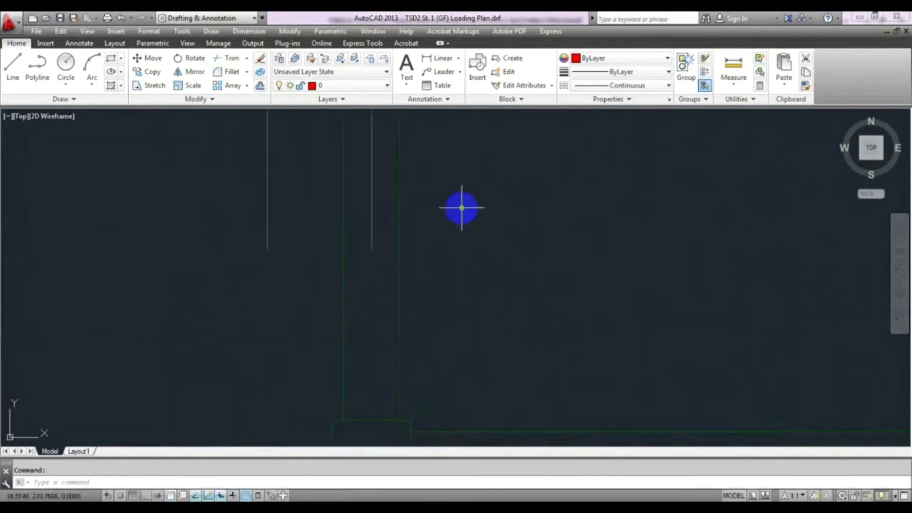
scroll(462, 159, "down", 4)
middle_click_drag(461, 178, 413, 318)
scroll(401, 246, "down", 3)
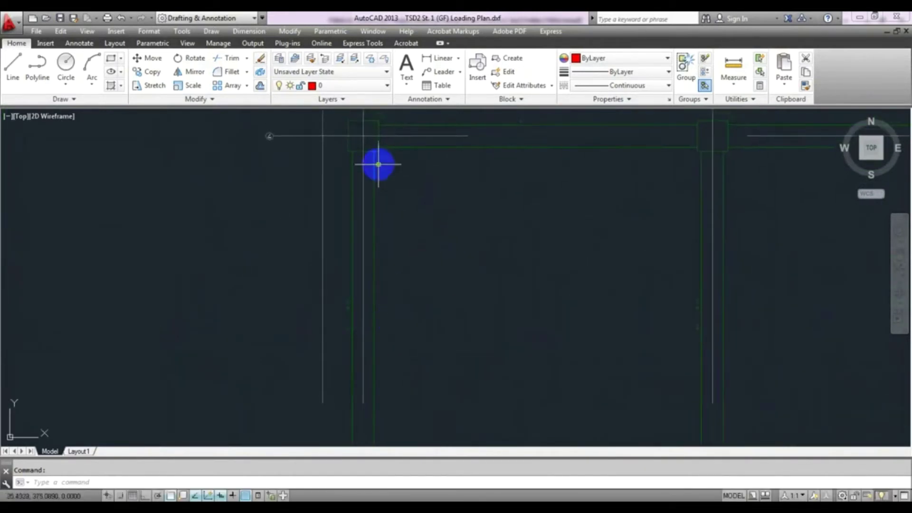
scroll(364, 314, "up", 3)
scroll(334, 245, "up", 4)
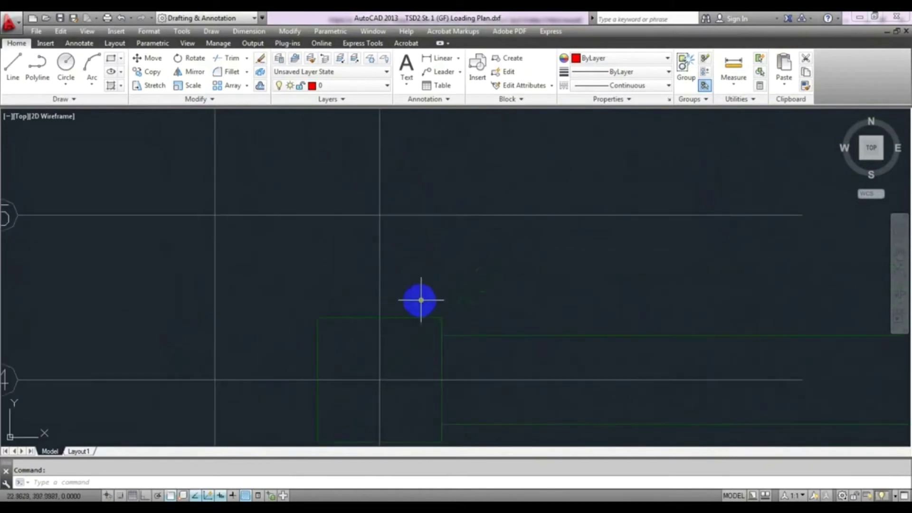
scroll(445, 288, "down", 3)
scroll(428, 313, "up", 3)
mouse_move(423, 326)
middle_mouse_down()
mouse_move(305, 223)
mouse_move(275, 228)
middle_mouse_up()
scroll(338, 254, "down", 2)
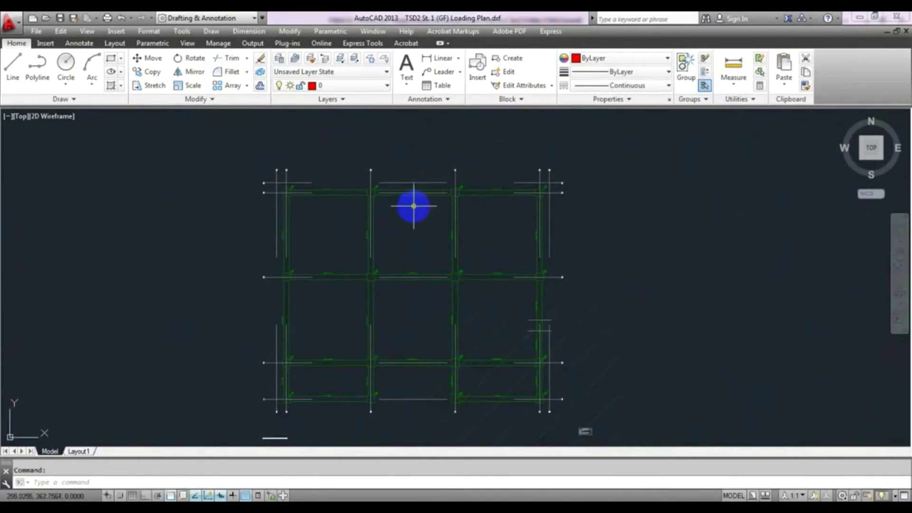
middle_click_drag(421, 350, 407, 326)
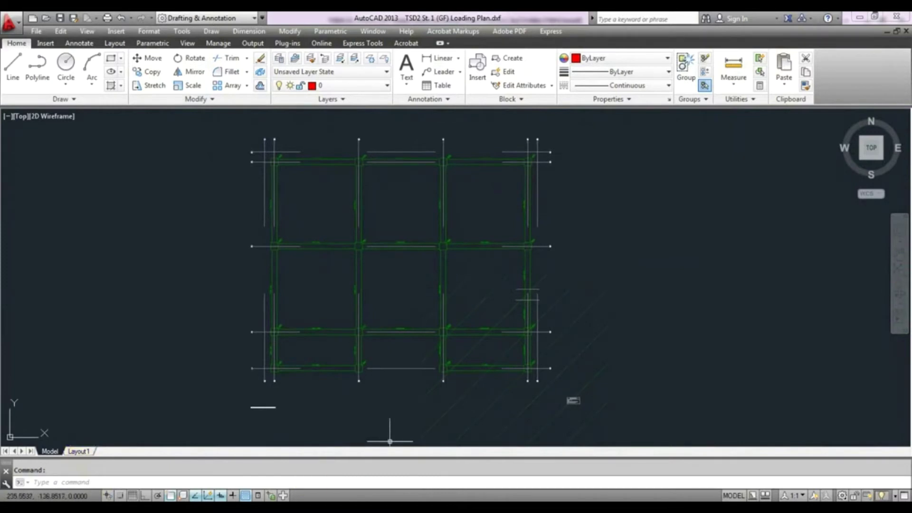
Switch to the TSD2 Concrete Column Schedule drawing and examine the section, bar and tie details of the first two columns
left_click(156, 463)
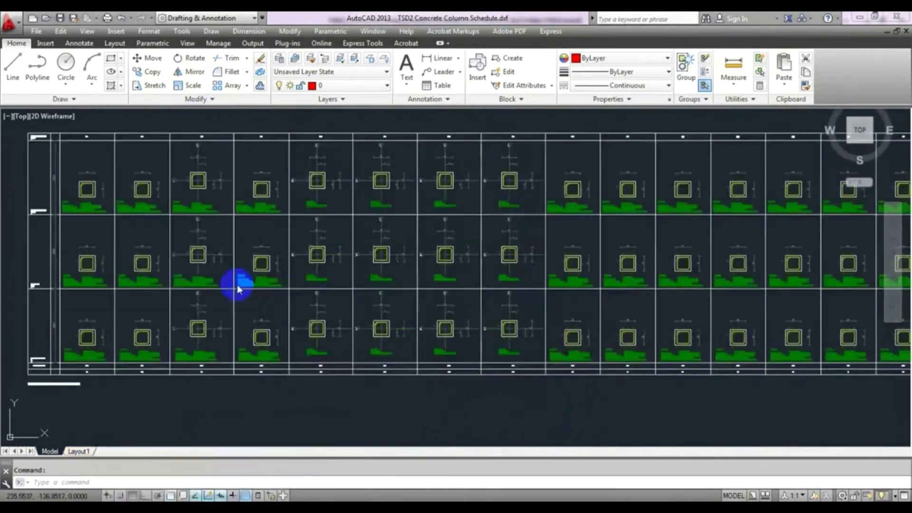
scroll(12, 258, "up", 4)
scroll(181, 177, "up", 4)
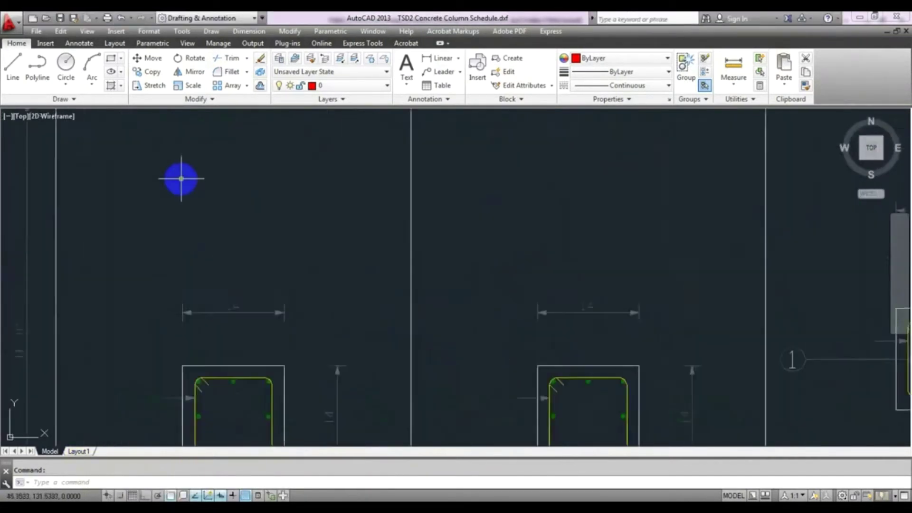
middle_click_drag(182, 180, 199, 322)
middle_click_drag(220, 209, 232, 312)
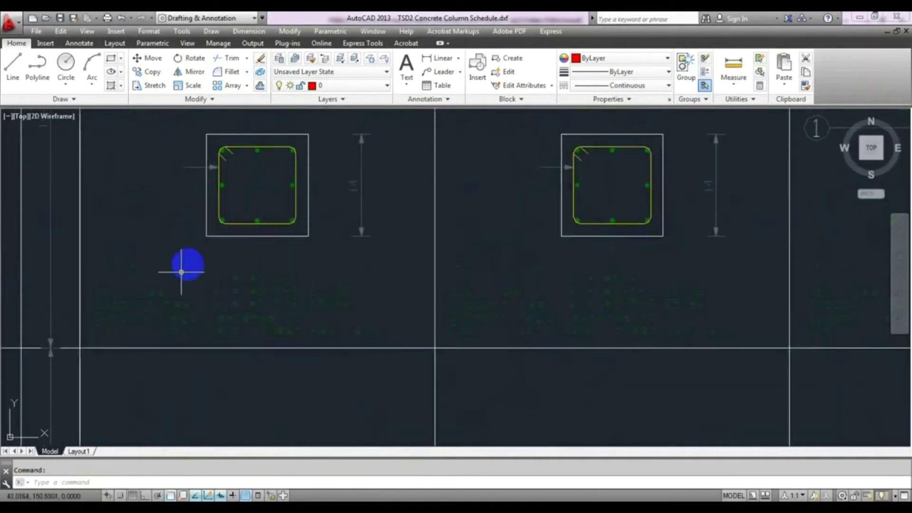
scroll(173, 228, "up", 2)
mouse_move(173, 236)
middle_mouse_down()
mouse_move(152, 282)
mouse_move(173, 234)
middle_mouse_up()
scroll(150, 279, "down", 2)
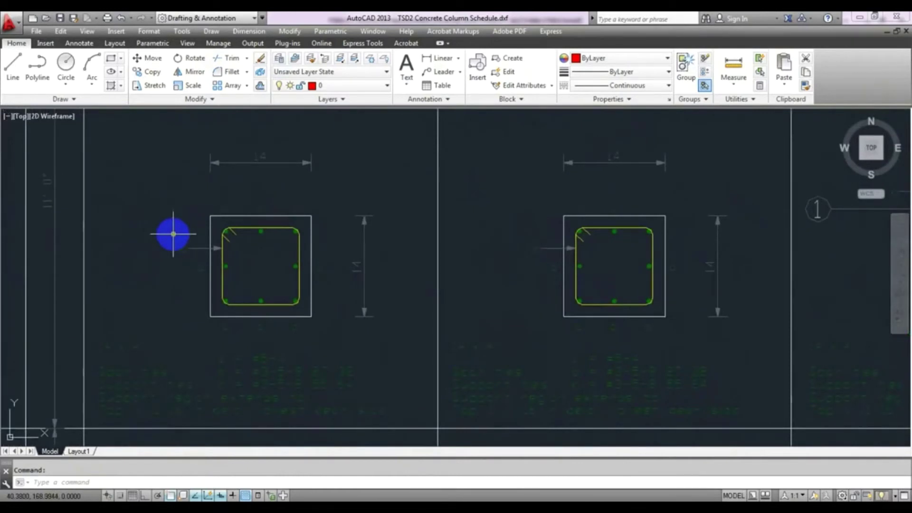
middle_click_drag(174, 234, 169, 293)
middle_click_drag(170, 213, 169, 296)
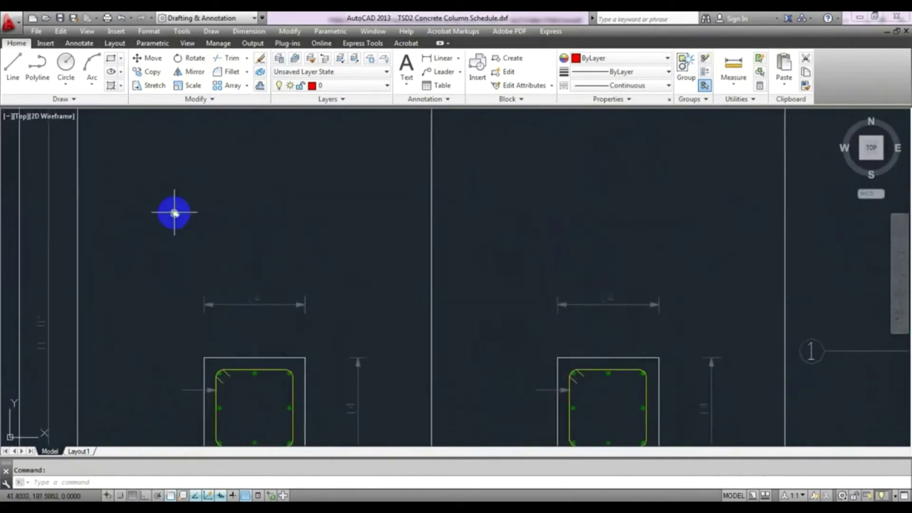
mouse_move(168, 337)
middle_mouse_down()
mouse_move(167, 281)
mouse_move(164, 296)
middle_mouse_up()
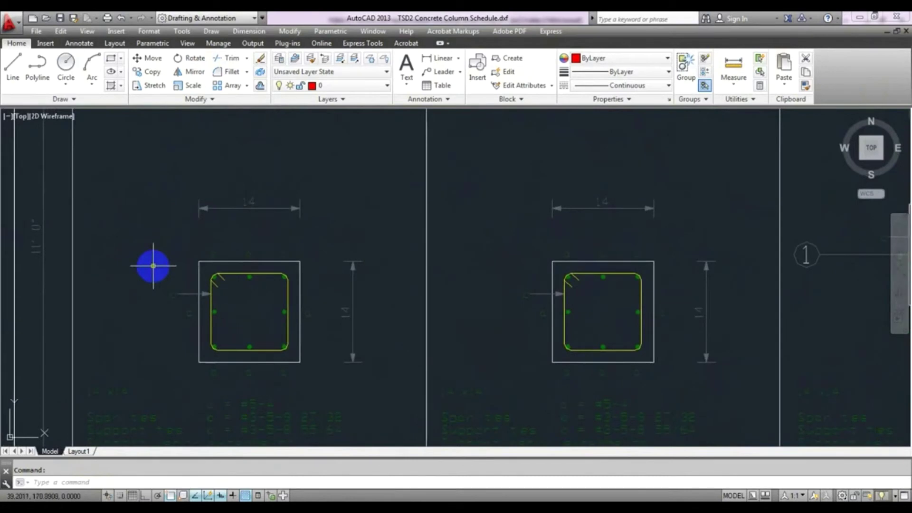
Review the whole column schedule and locate the first column's base-storey cell below St 1 (GF)
scroll(129, 261, "down", 6)
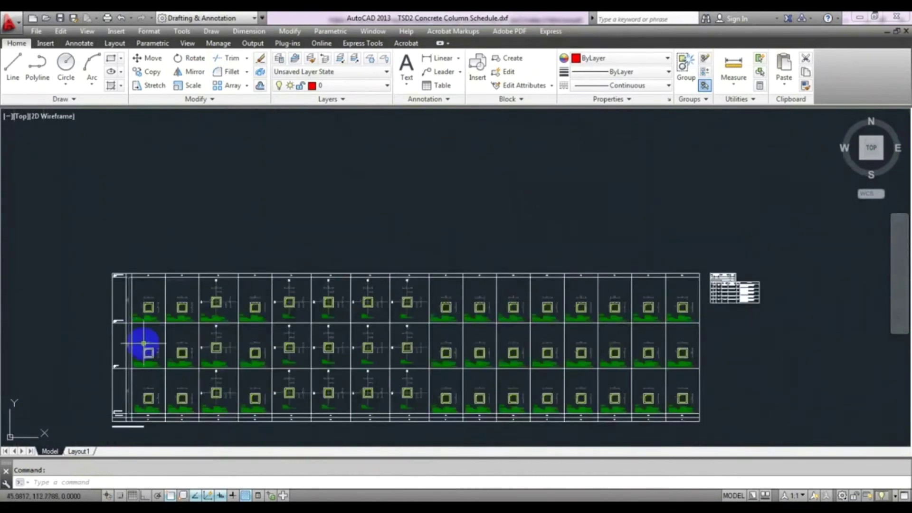
scroll(143, 343, "up", 7)
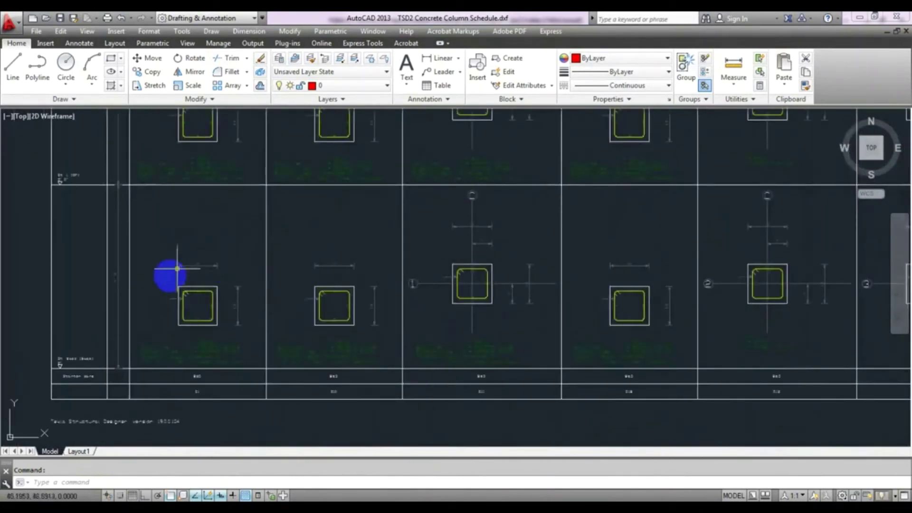
middle_click_drag(174, 323, 232, 315)
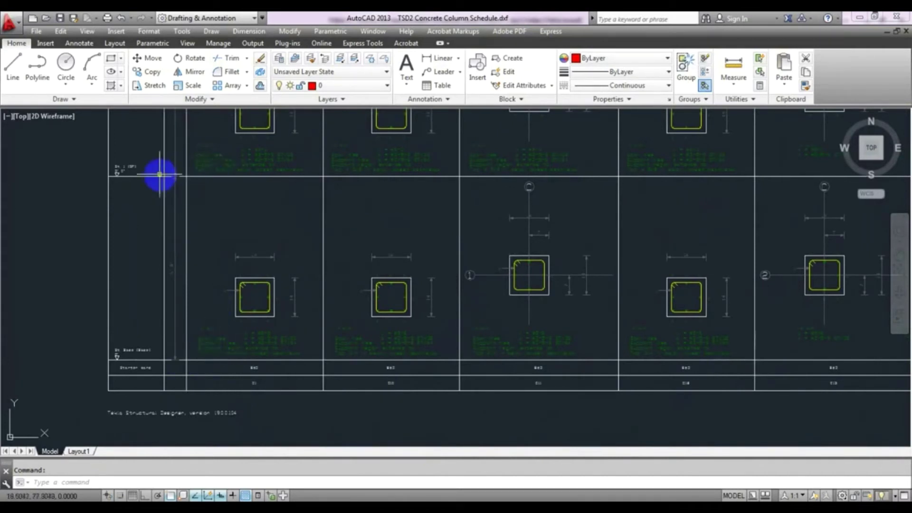
scroll(206, 277, "up", 3)
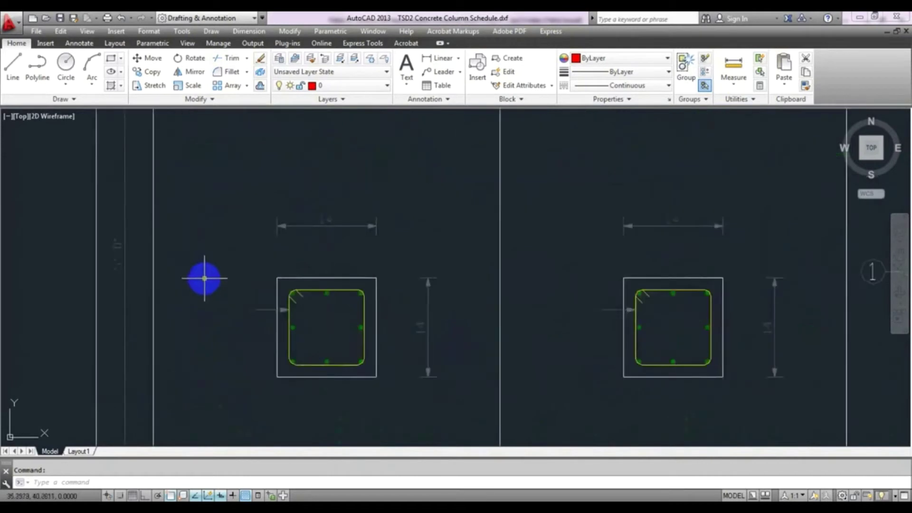
scroll(118, 265, "down", 3)
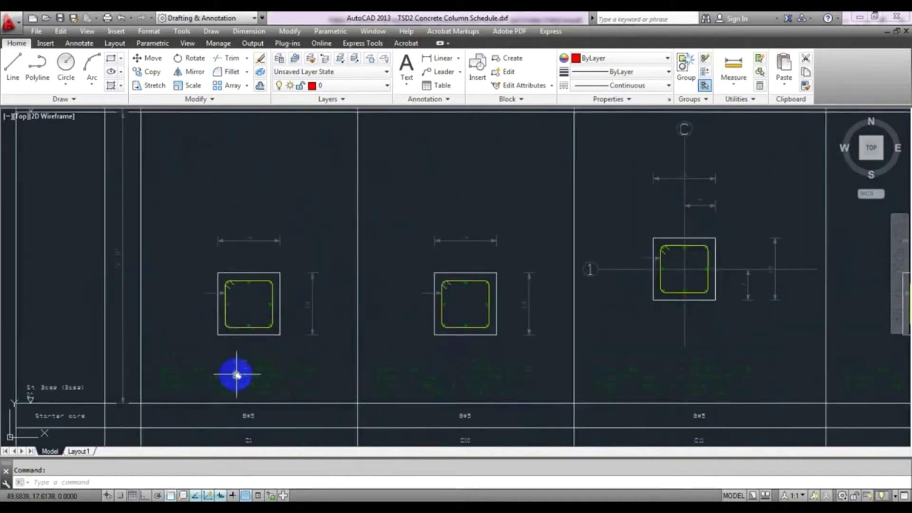
Examine the base-storey section of column C1, including its width and depth dimensions, longitudinal bars and tie
mouse_move(234, 373)
middle_mouse_down()
mouse_move(252, 298)
mouse_move(252, 368)
middle_mouse_up()
scroll(257, 287, "up", 5)
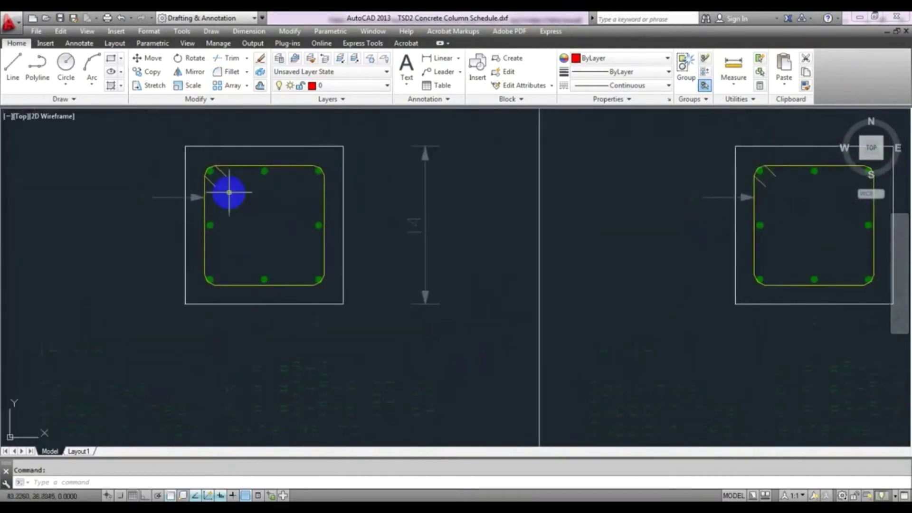
middle_click_drag(238, 304, 234, 326)
middle_click_drag(250, 261, 231, 327)
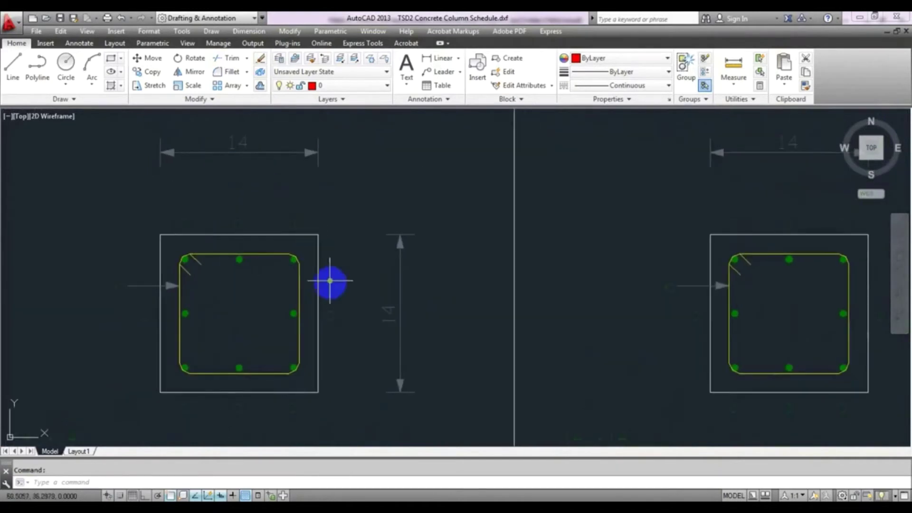
scroll(346, 306, "down", 3)
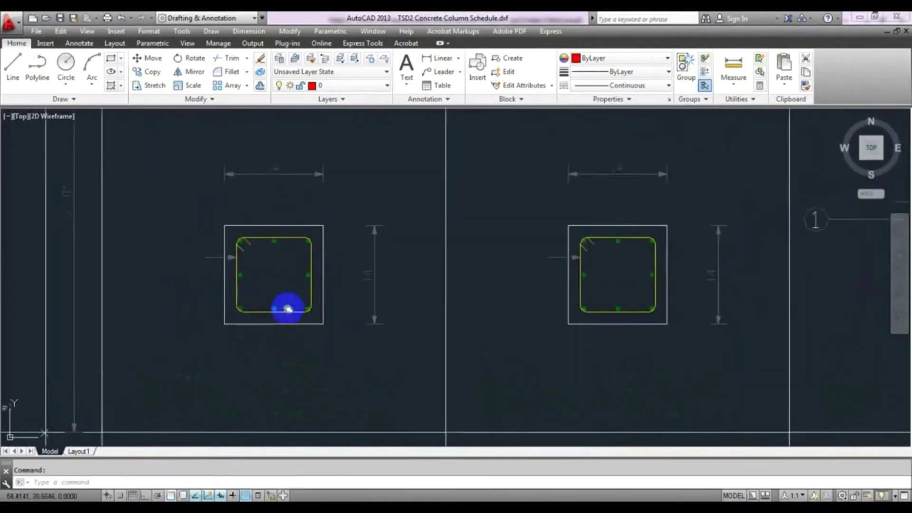
scroll(272, 246, "up", 5)
scroll(231, 244, "down", 3)
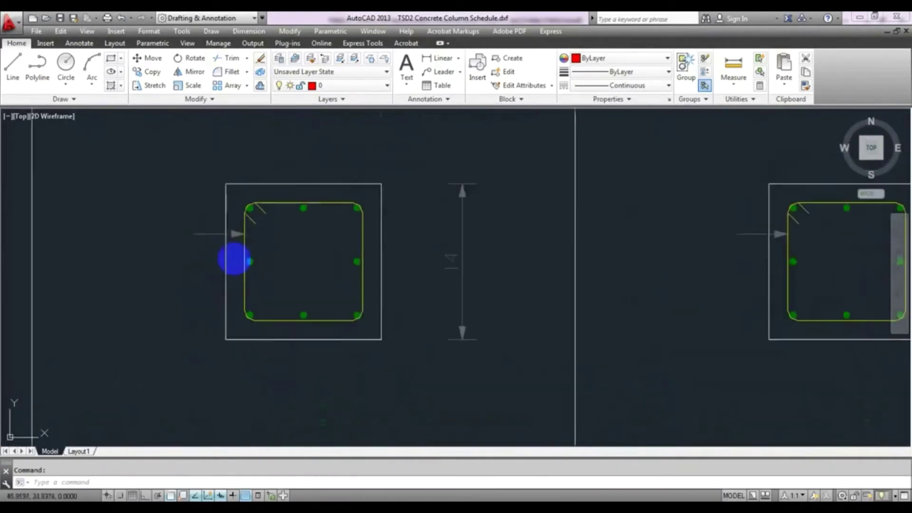
Compare column C1's base-storey reinforcement notes and starter bars with the bars drawn in its section
mouse_move(281, 293)
middle_mouse_down()
mouse_move(301, 241)
mouse_move(294, 251)
mouse_move(297, 226)
mouse_move(287, 224)
middle_mouse_up()
scroll(298, 267, "up", 4)
scroll(300, 266, "down", 6)
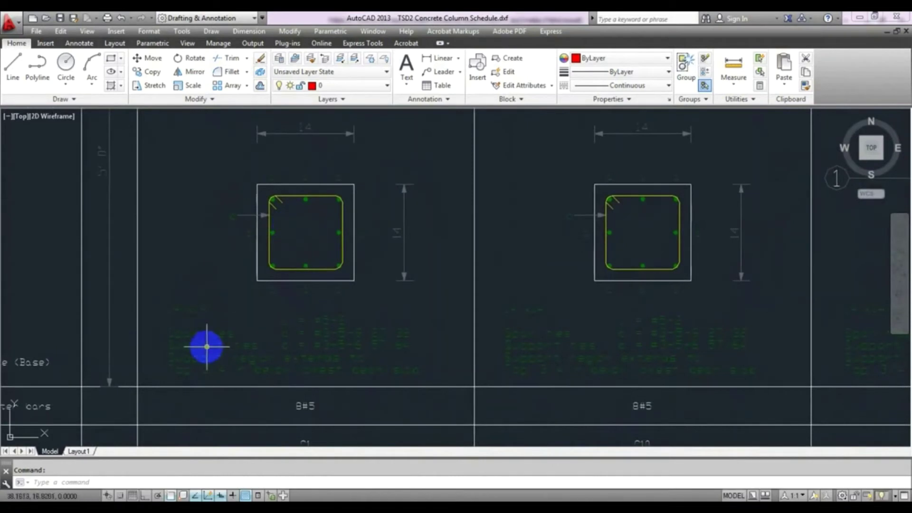
scroll(203, 344, "up", 2)
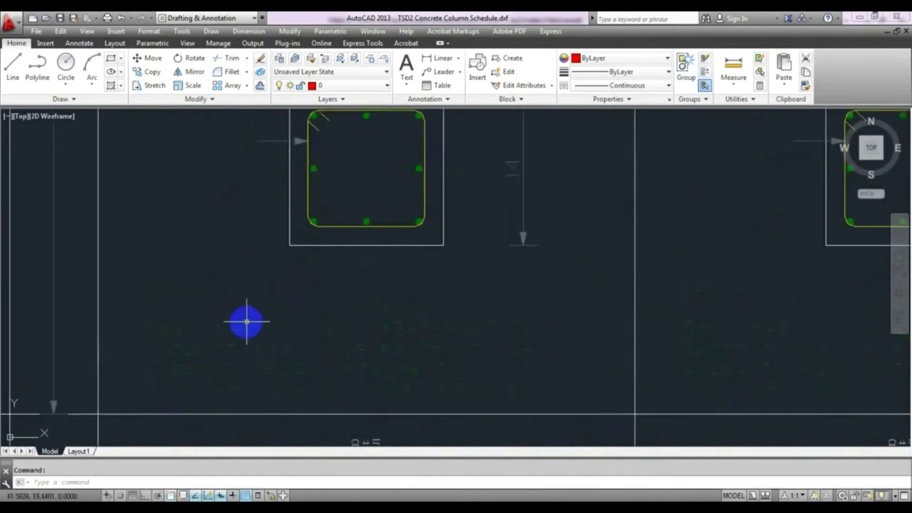
middle_click_drag(316, 313, 269, 375)
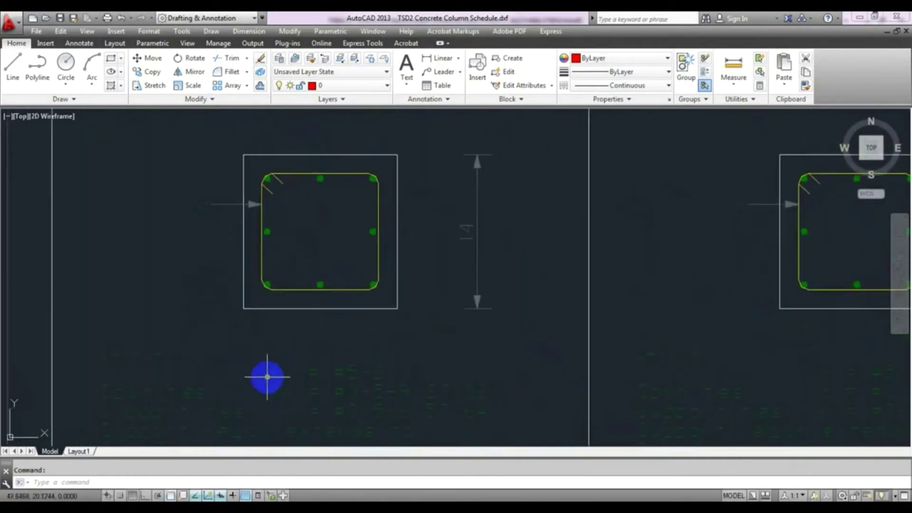
scroll(261, 248, "up", 2)
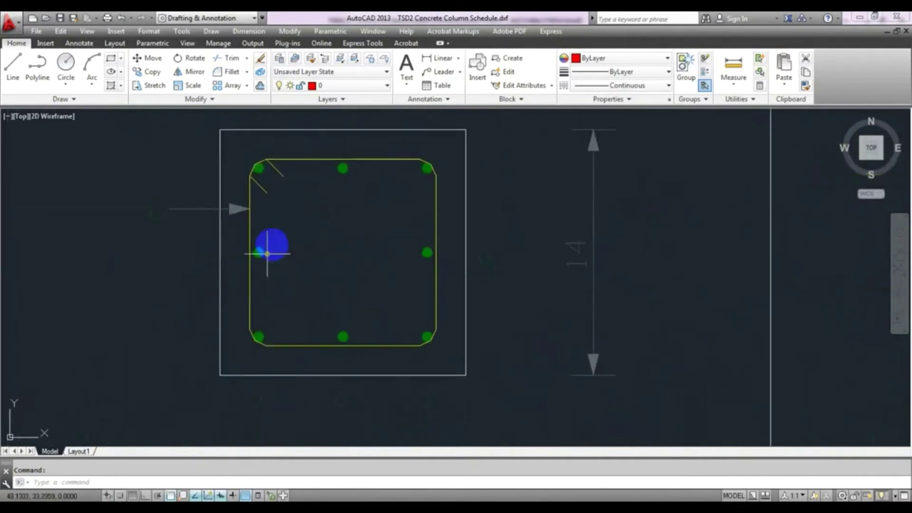
scroll(287, 220, "down", 2)
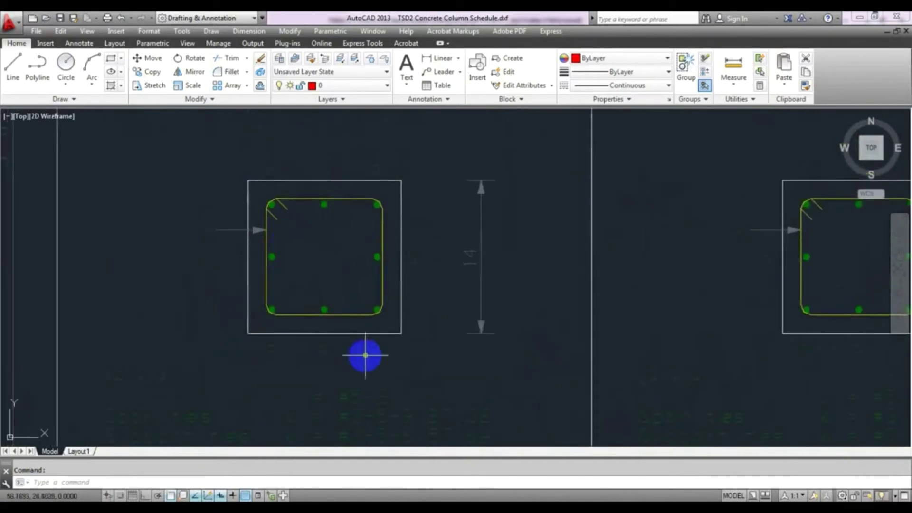
Read column C1's base-storey notes on section size, main bars, span ties, support ties and support region
mouse_move(367, 356)
middle_mouse_down()
mouse_move(356, 281)
mouse_move(346, 302)
middle_mouse_up()
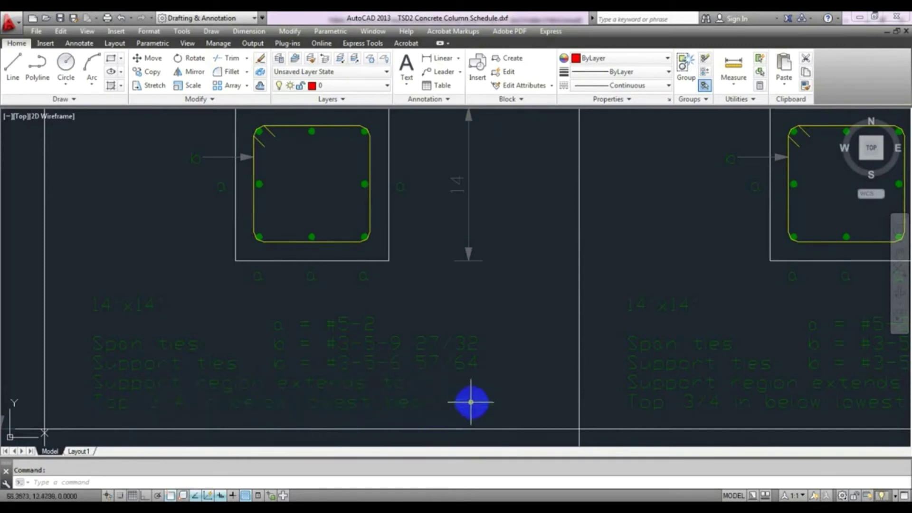
middle_click_drag(466, 405, 460, 407)
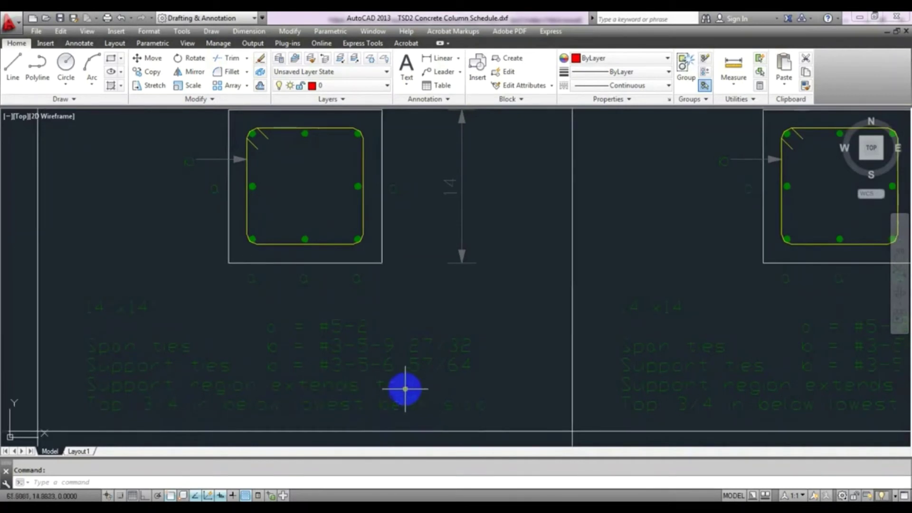
middle_click_drag(351, 399, 360, 393)
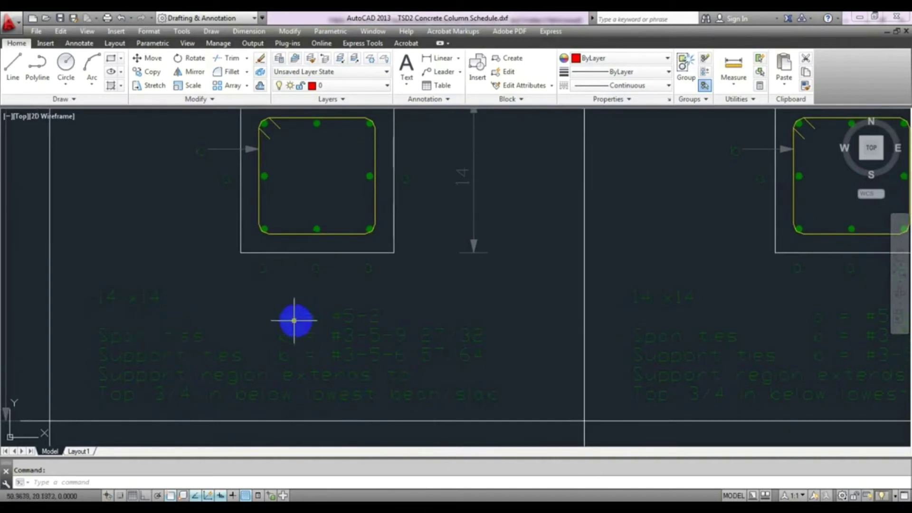
middle_click_drag(320, 167, 324, 199)
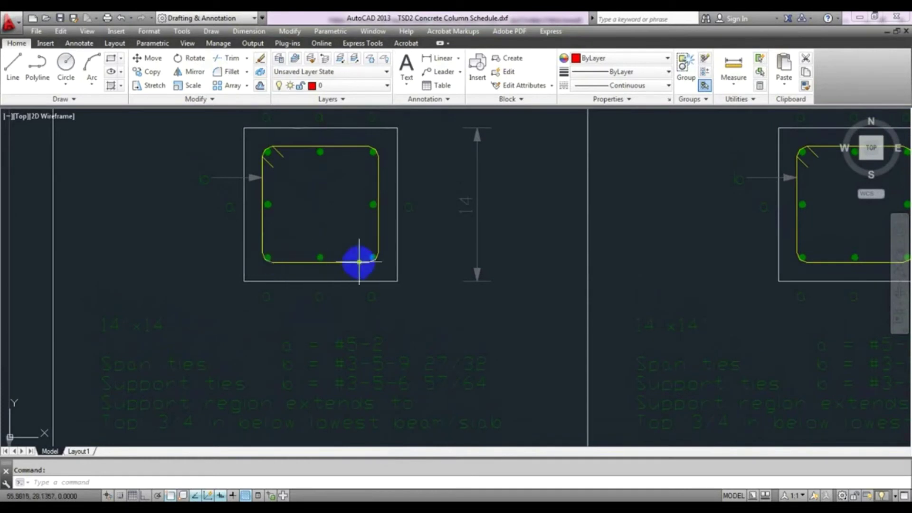
mouse_move(373, 337)
middle_mouse_down()
mouse_move(342, 312)
mouse_move(392, 309)
middle_mouse_up()
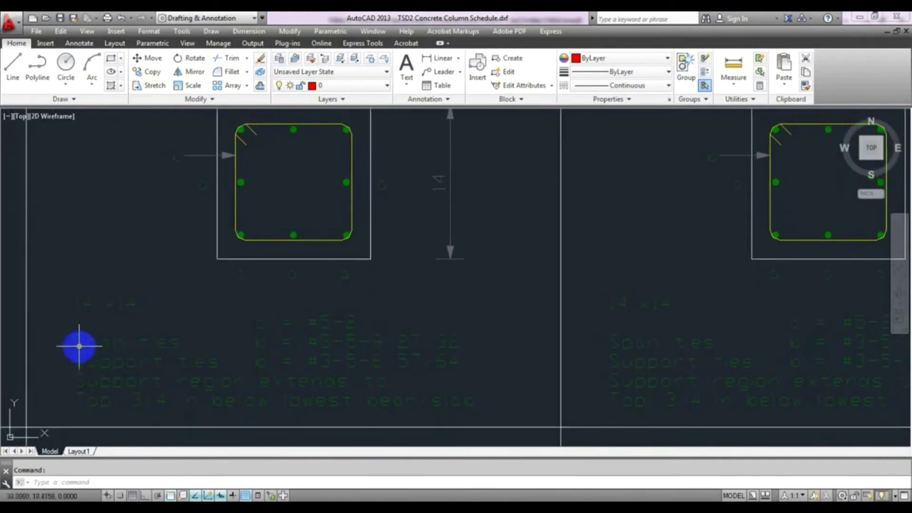
right_click(189, 364)
left_click(128, 346)
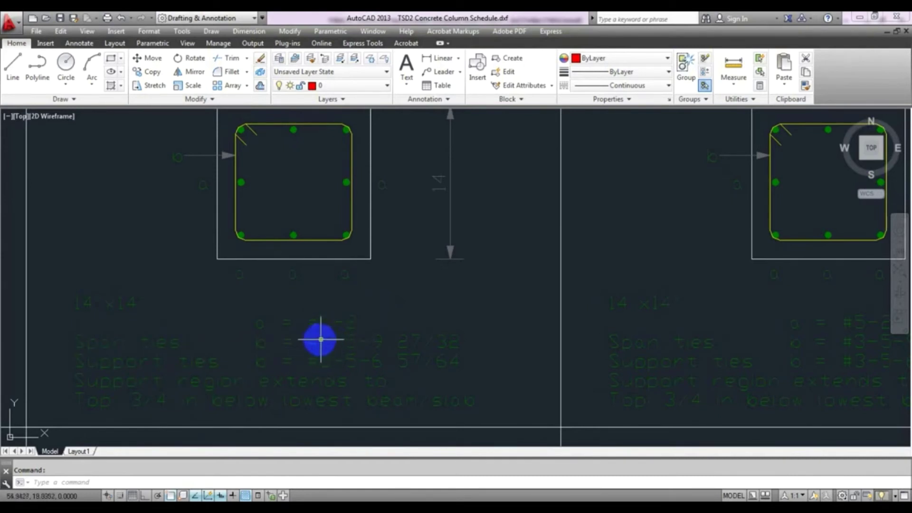
Inspect the a and b bar callouts in column C1's base-storey notes up close, including the tie spacings
scroll(346, 347, "up", 5)
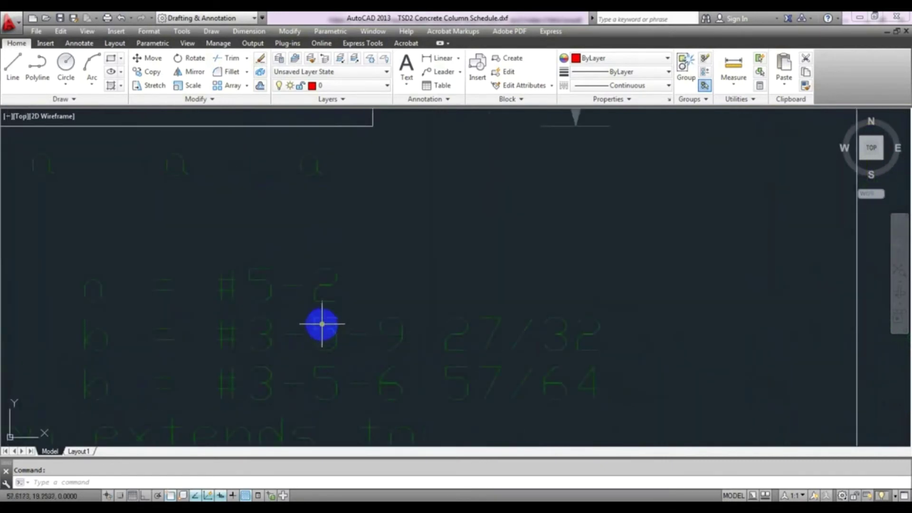
scroll(362, 340, "down", 3)
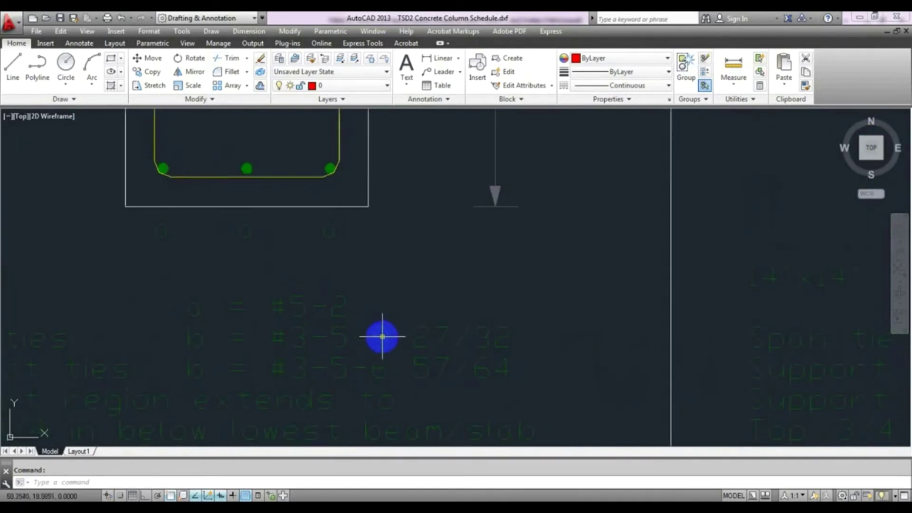
scroll(385, 338, "down", 2)
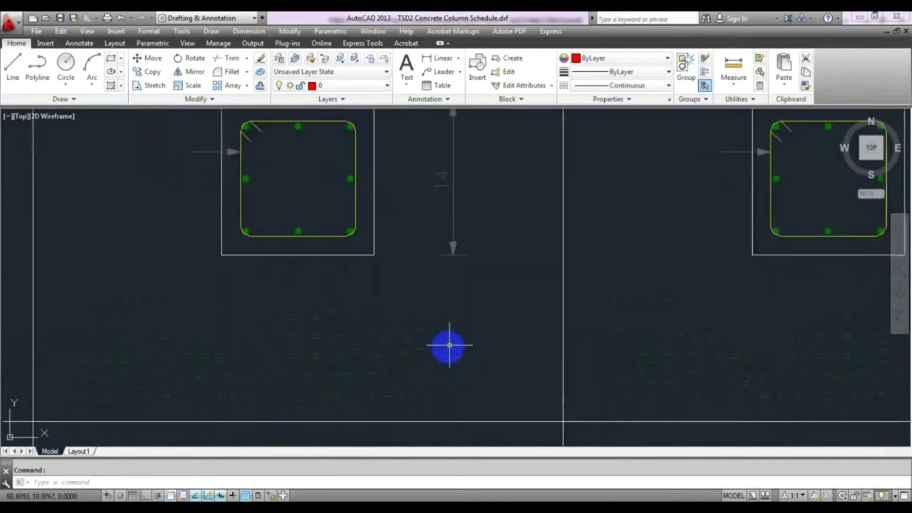
middle_click_drag(386, 368, 400, 360)
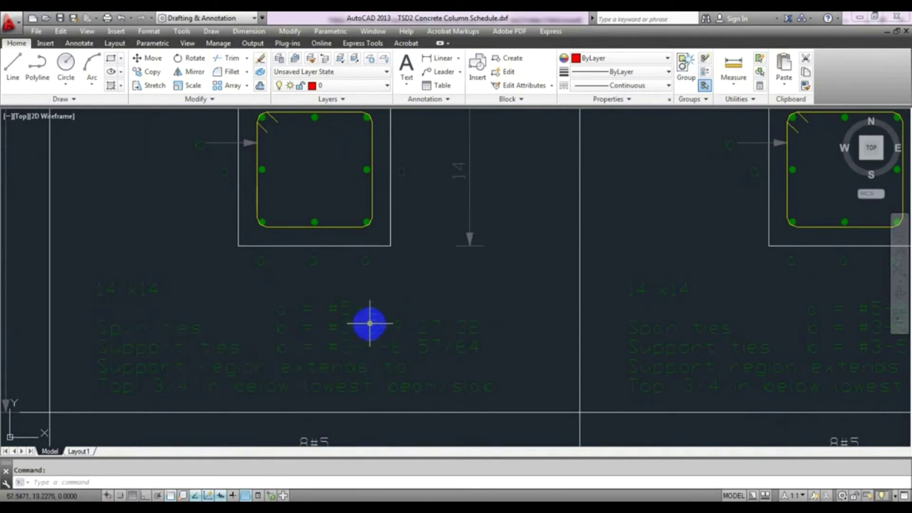
Examine the sections and reinforcement notes of the first two columns in the storey above St 1 (GF)
scroll(369, 324, "down", 2)
mouse_move(348, 218)
middle_mouse_down()
mouse_move(351, 269)
mouse_move(335, 370)
middle_mouse_up()
middle_click_drag(316, 166, 308, 341)
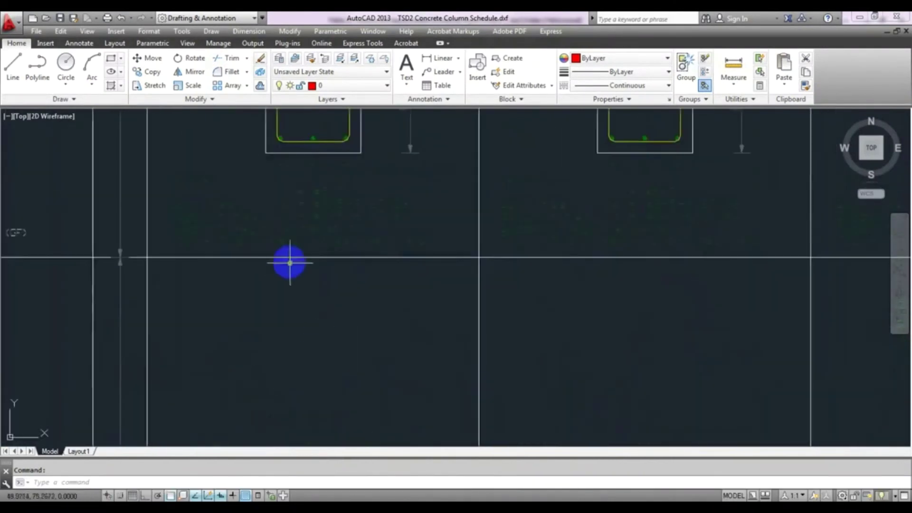
mouse_move(289, 263)
middle_mouse_down()
mouse_move(299, 328)
mouse_move(367, 360)
mouse_move(370, 393)
middle_mouse_up()
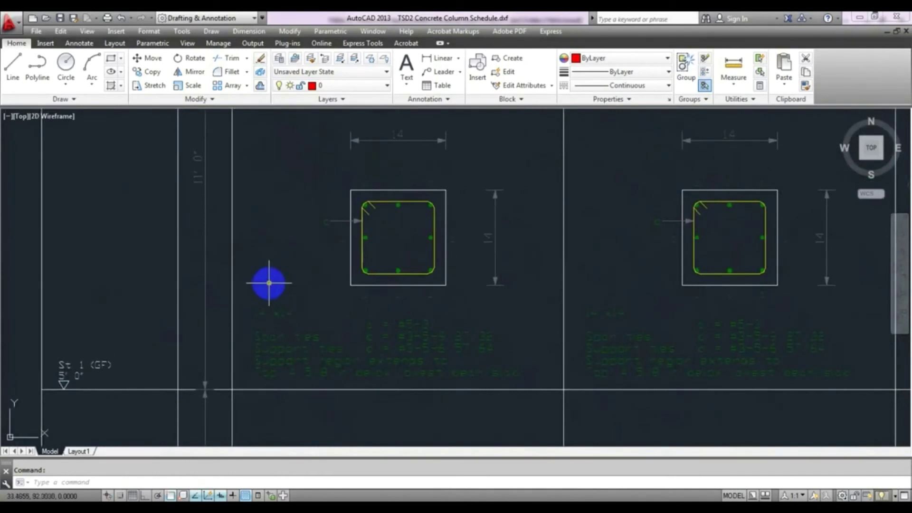
middle_click_drag(285, 295, 280, 270)
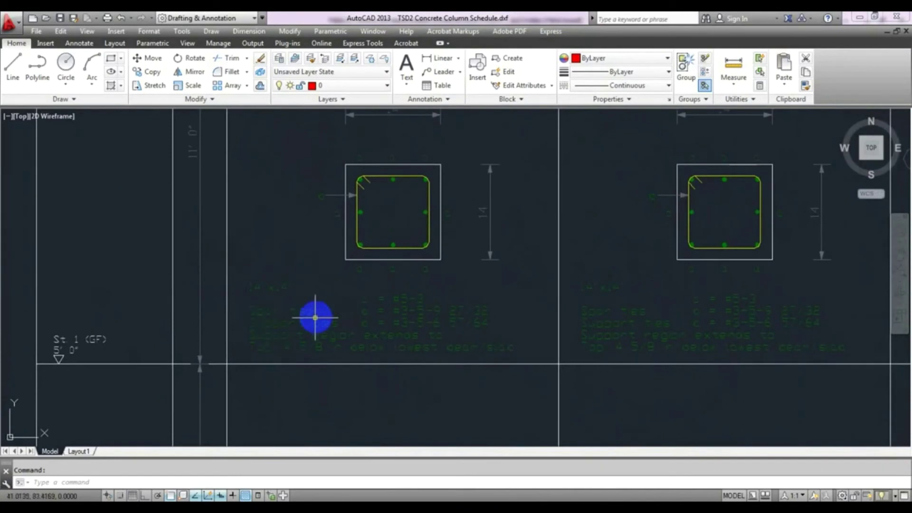
middle_click_drag(459, 424, 377, 419)
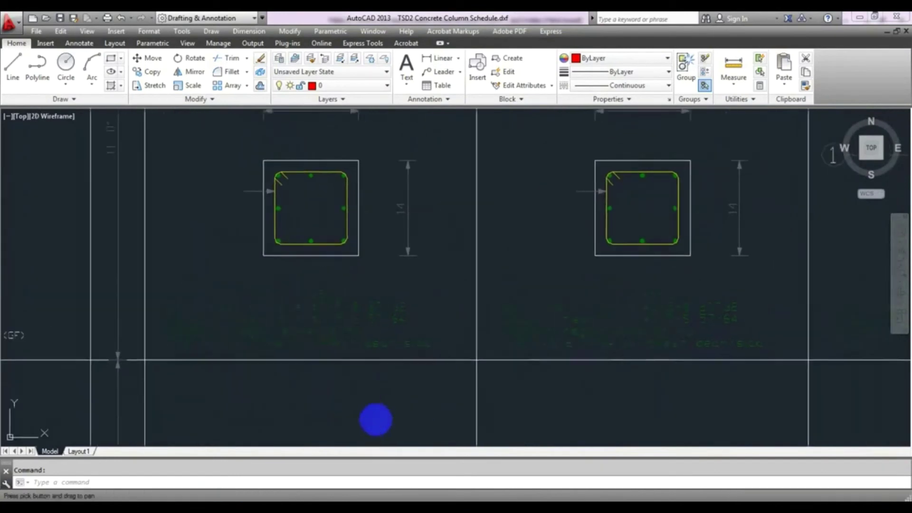
Check the first three columns' sections and reinforcement notes in the storey above St 2 (1st floor)
middle_click_drag(581, 330, 616, 369)
middle_click_drag(398, 252, 396, 358)
mouse_move(315, 205)
middle_mouse_down()
mouse_move(325, 320)
mouse_move(311, 307)
middle_mouse_up()
mouse_move(291, 248)
middle_mouse_down()
mouse_move(296, 282)
mouse_move(312, 272)
middle_mouse_up()
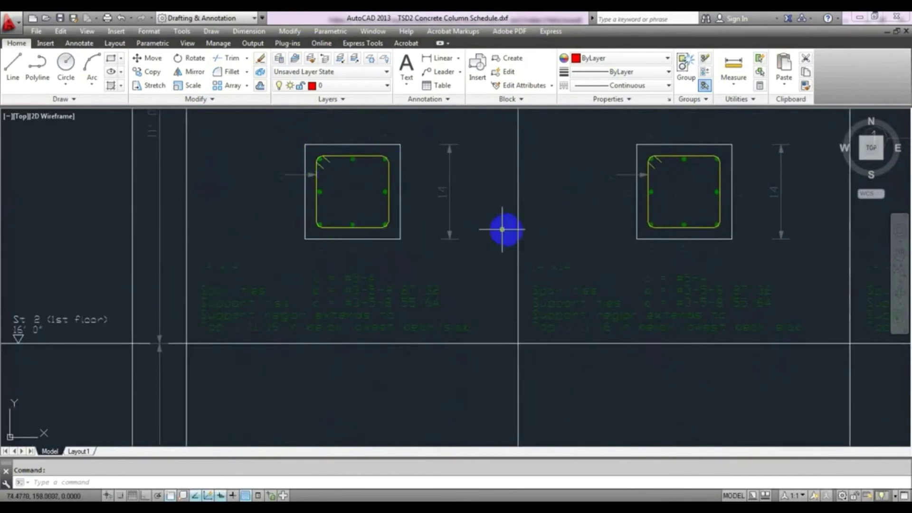
middle_click_drag(637, 258, 277, 283)
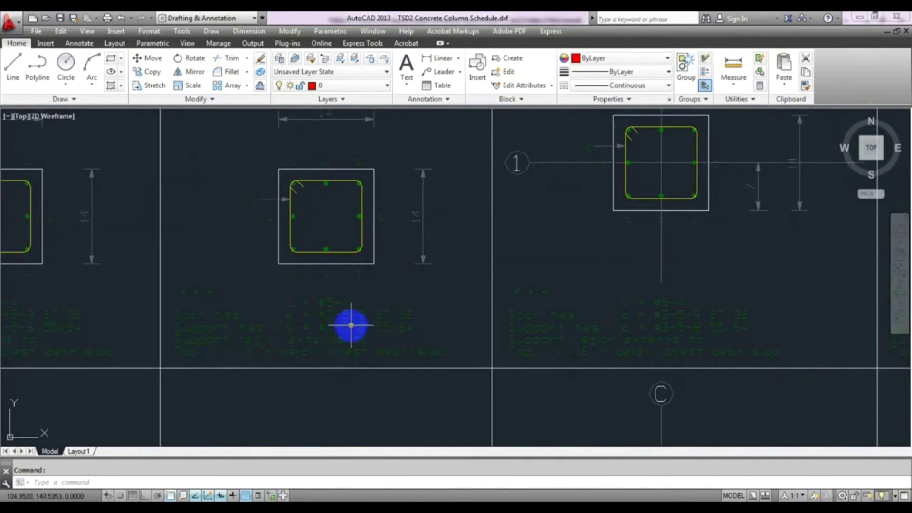
middle_click_drag(550, 275, 512, 316)
Check the column sections and reinforcement notes across the top storey of the schedule, up to the columns on grid lines 2 and 3
scroll(488, 303, "down", 4)
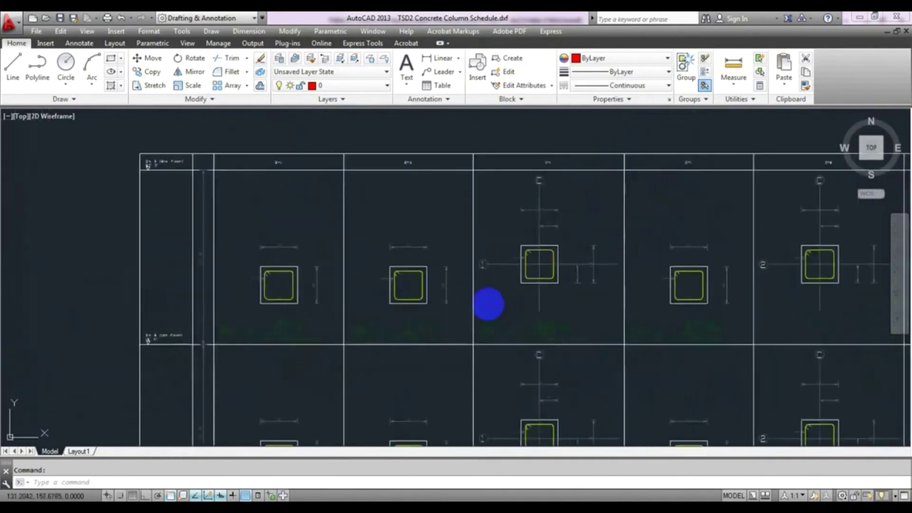
scroll(489, 304, "down", 3)
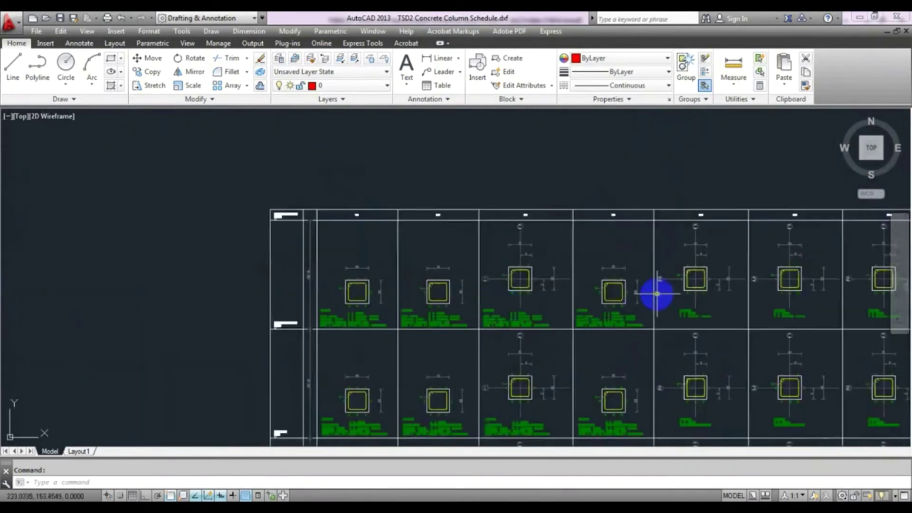
mouse_move(655, 292)
middle_mouse_down()
mouse_move(580, 260)
mouse_move(560, 230)
middle_mouse_up()
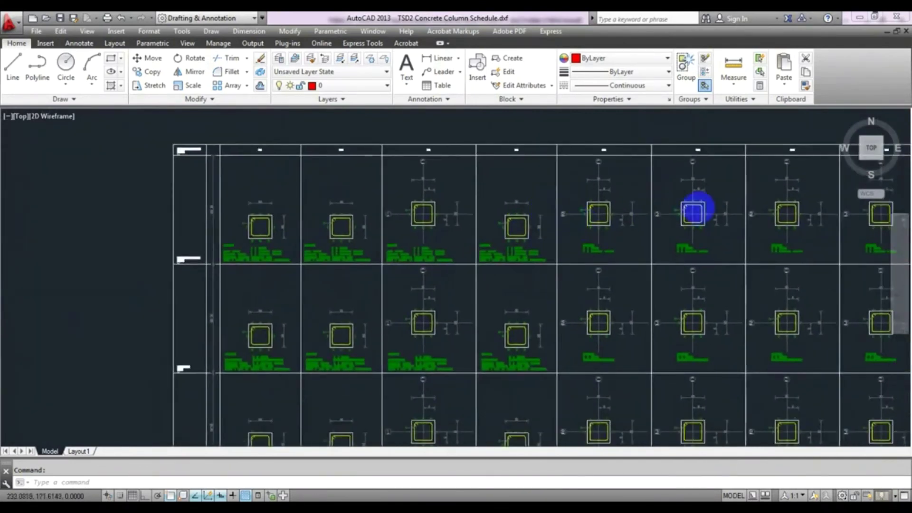
scroll(697, 209, "up", 7)
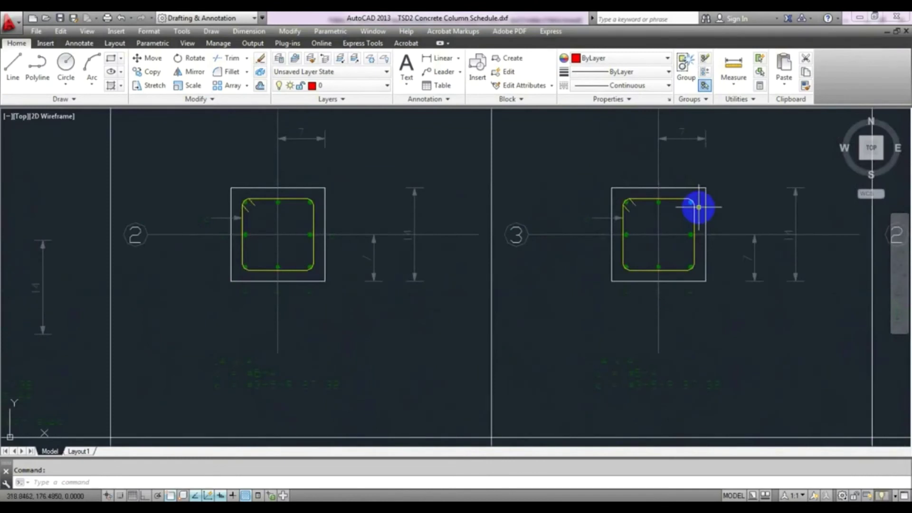
middle_click_drag(702, 326, 699, 326)
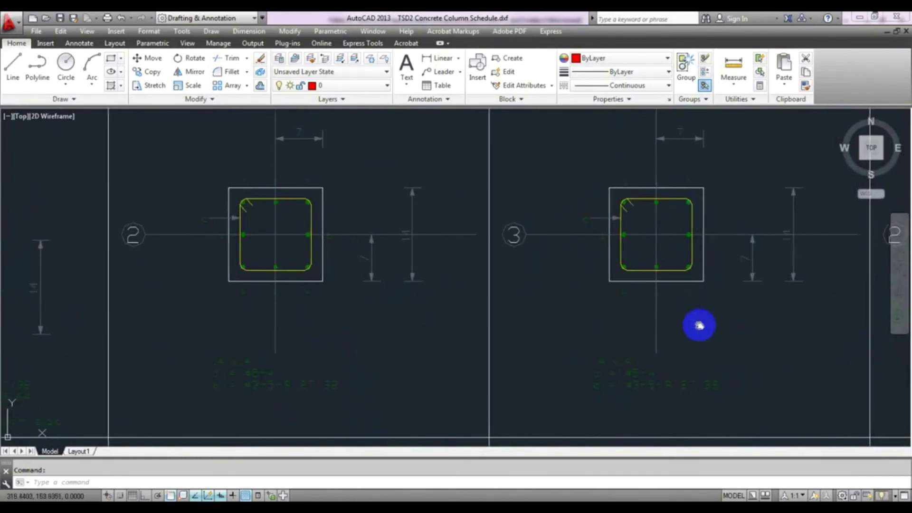
Place a linear dimension for the concrete cover between the tie and the right column face in the top-storey section on grid 3
scroll(684, 320, "up", 3)
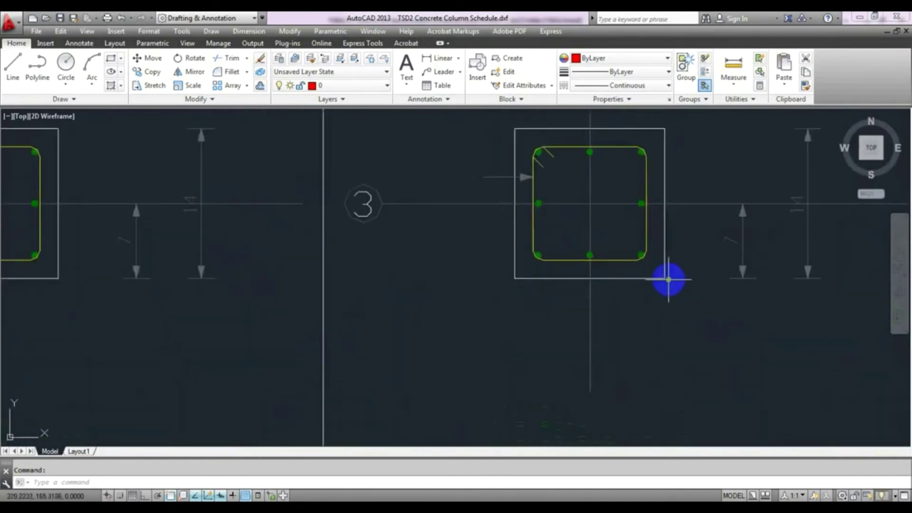
scroll(668, 279, "up", 2)
middle_click_drag(661, 291, 571, 358)
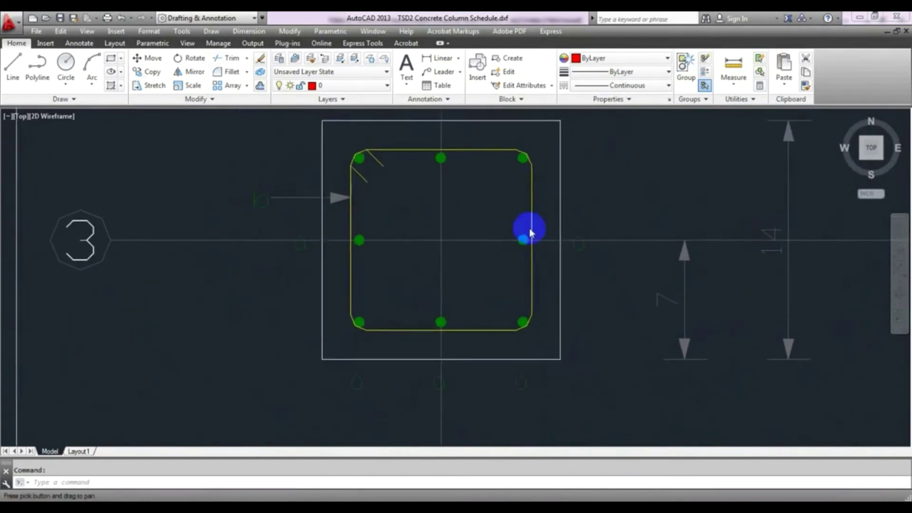
middle_click_drag(530, 233, 530, 233)
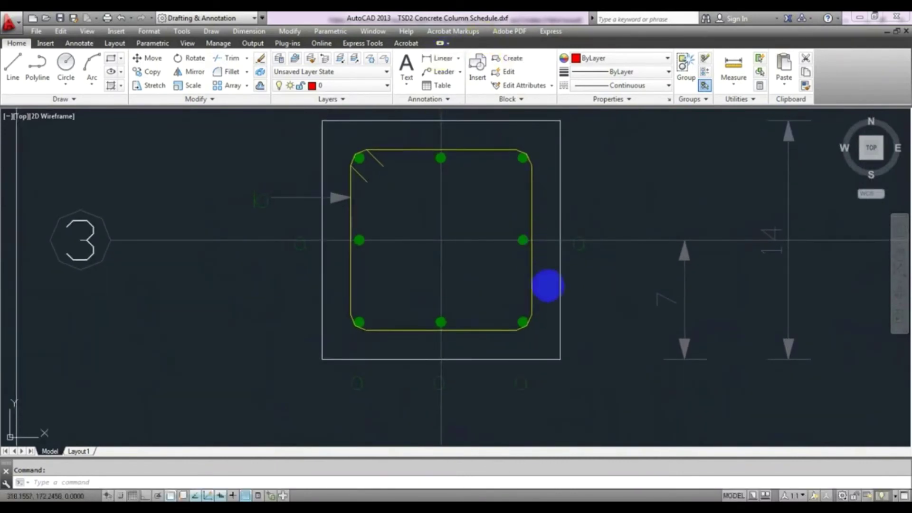
type("dli")
key("Return")
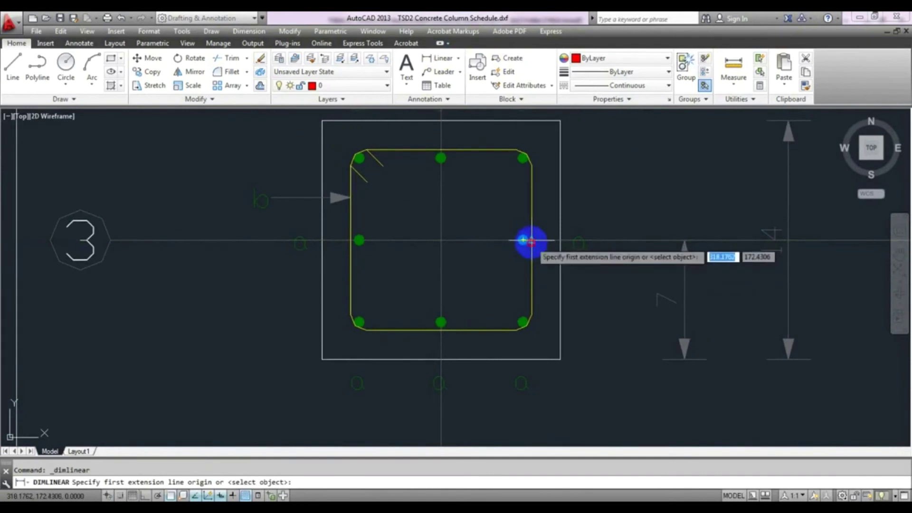
left_click(534, 242)
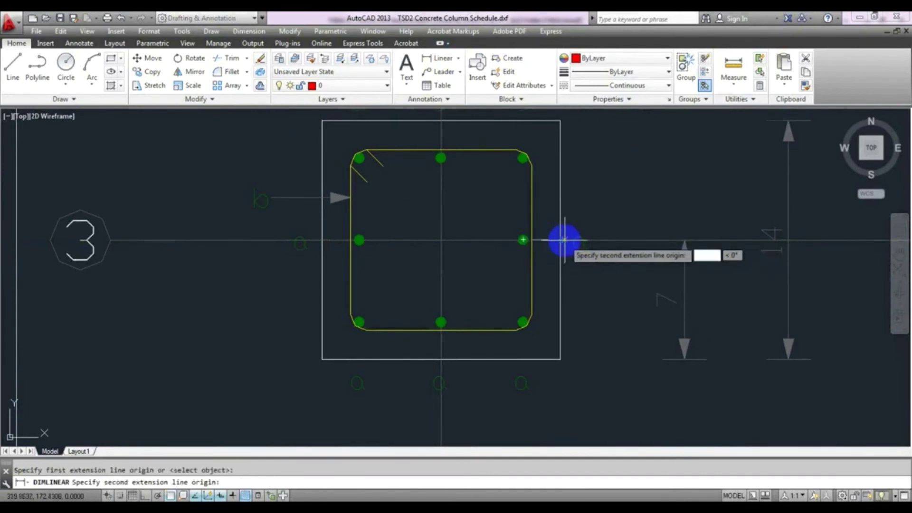
left_click(561, 240)
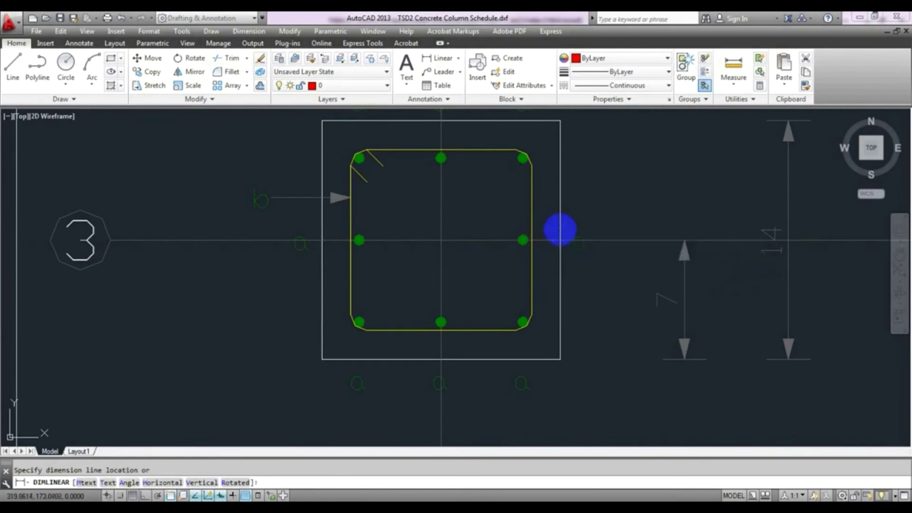
left_click(557, 229)
Examine the cover dimension between the tie and the concrete face up close, including its relation to the main bar
scroll(529, 232, "up", 2)
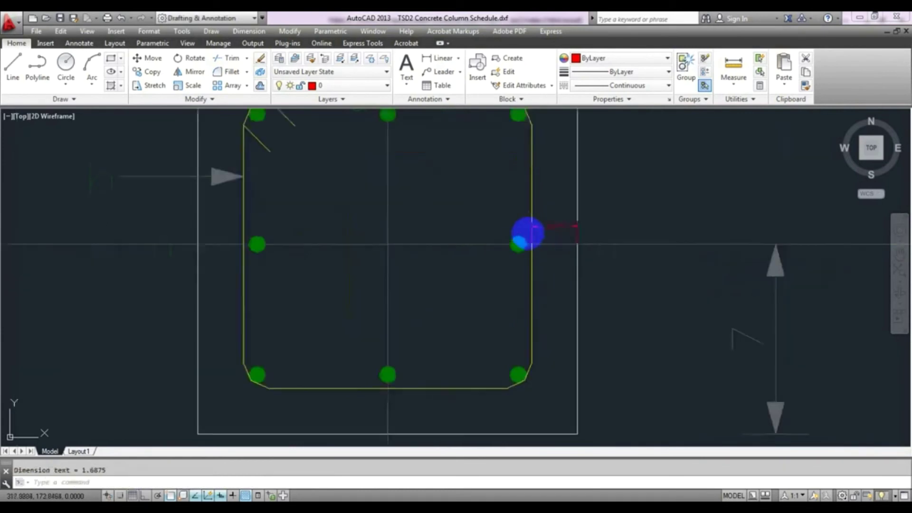
scroll(533, 259, "up", 2)
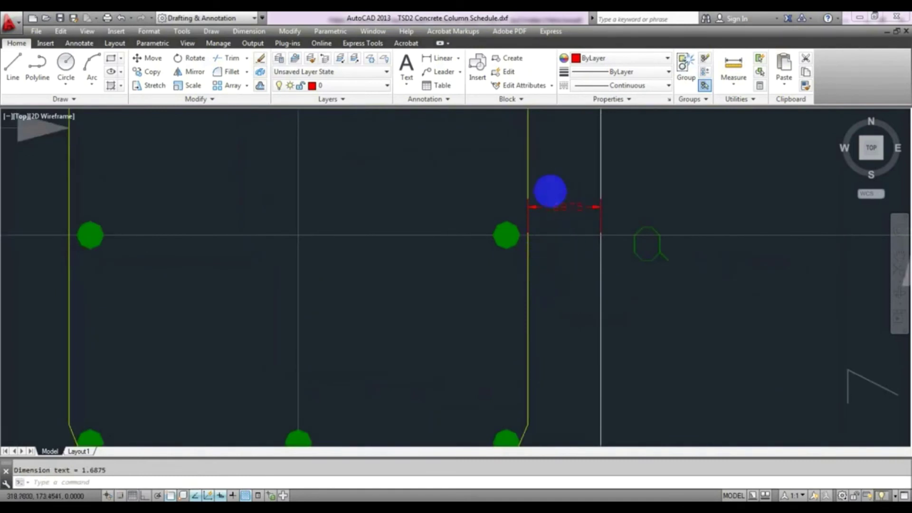
scroll(551, 191, "up", 2)
scroll(550, 191, "up", 3)
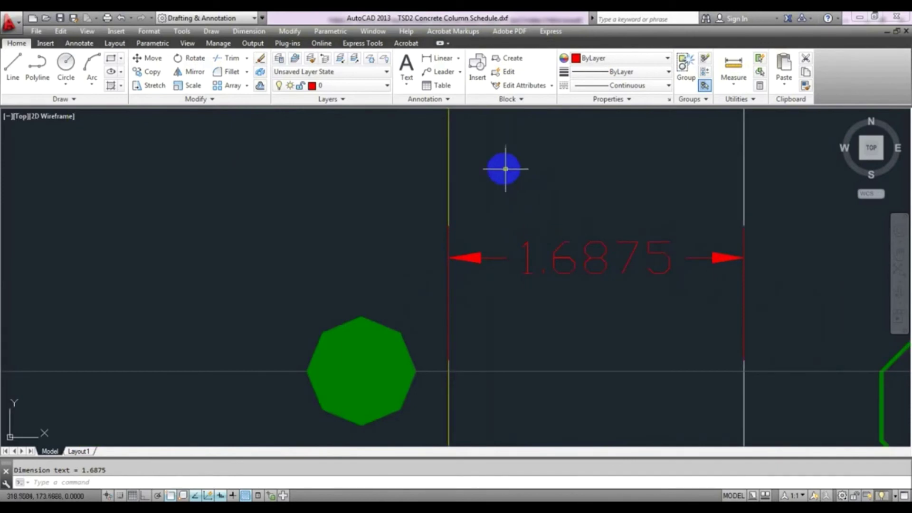
scroll(527, 187, "down", 4)
scroll(533, 190, "down", 3)
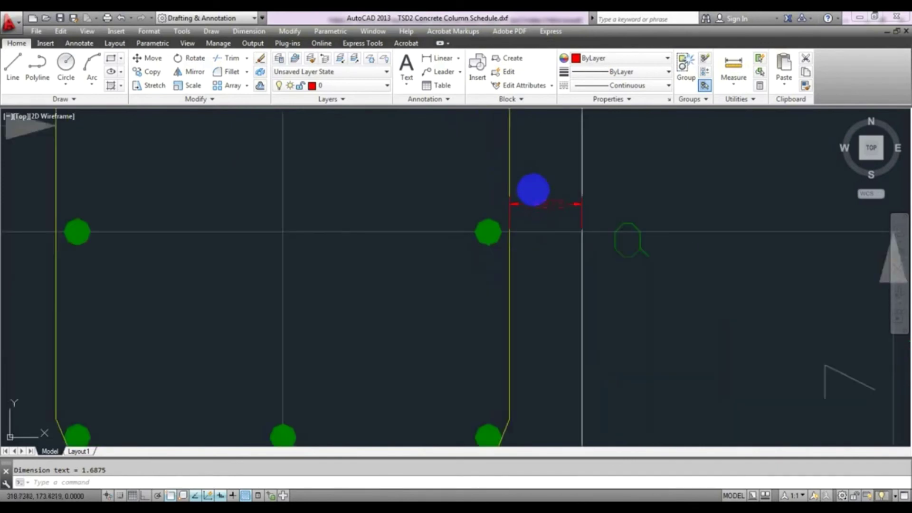
scroll(533, 189, "down", 4)
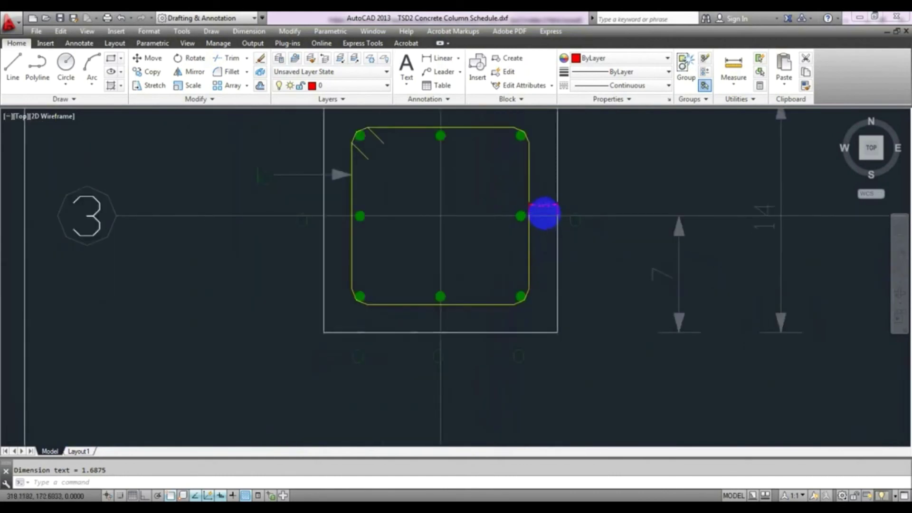
scroll(545, 217, "up", 5)
scroll(544, 211, "up", 2)
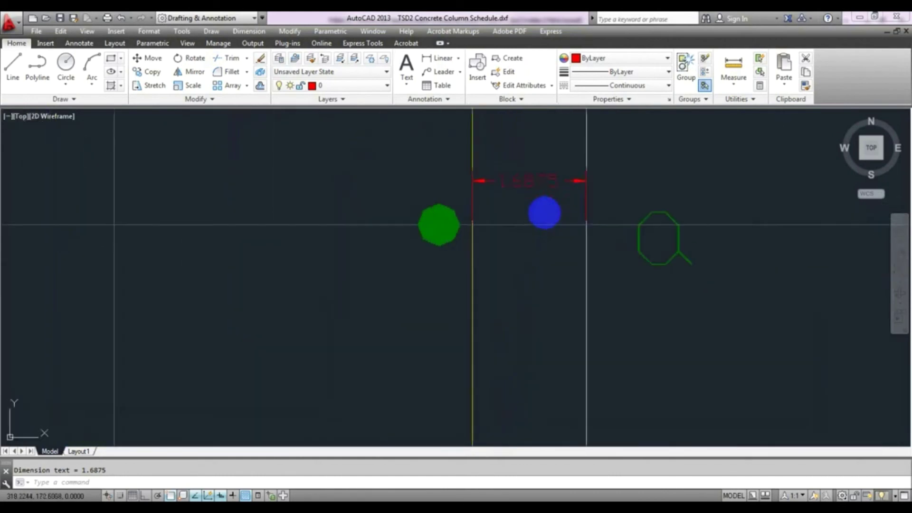
left_click(232, 494)
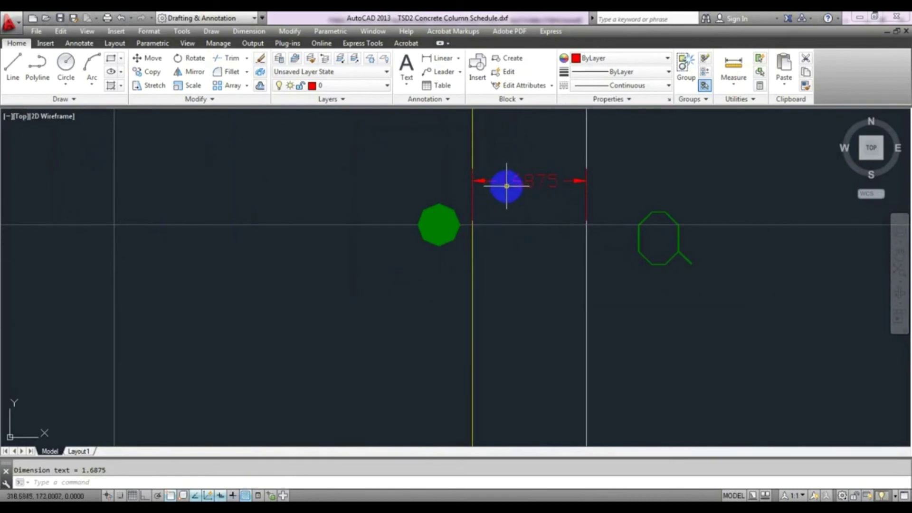
mouse_move(506, 186)
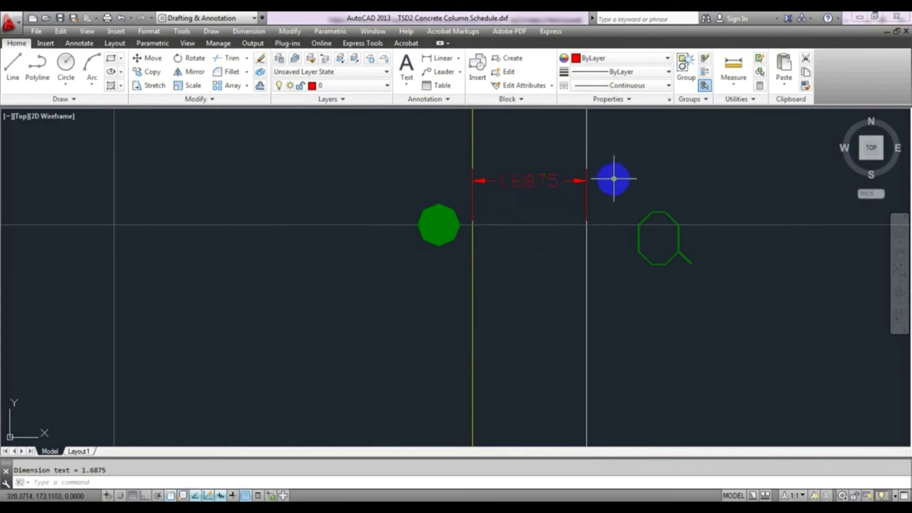
key("Escape")
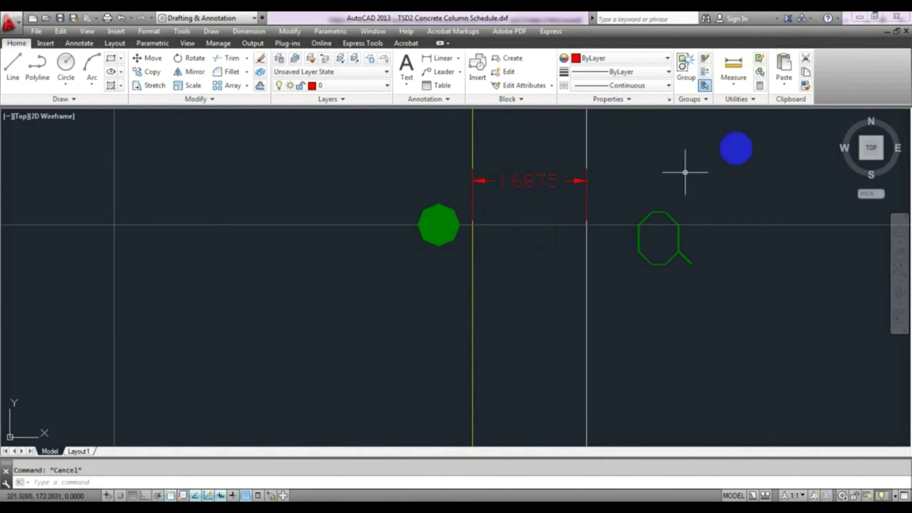
Close the column schedule and St. 1 (GF) loading plan drawings without saving, returning to Tekla Structural Designer
left_click(894, 22)
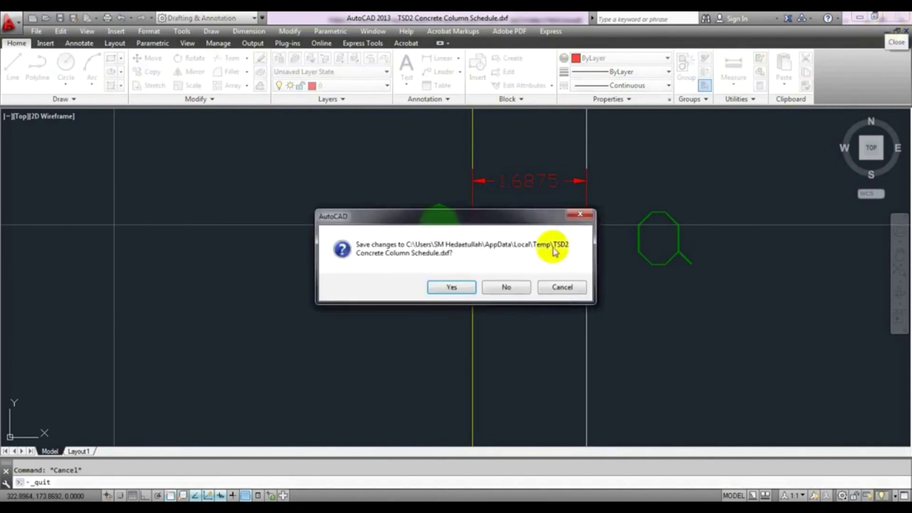
left_click(495, 294)
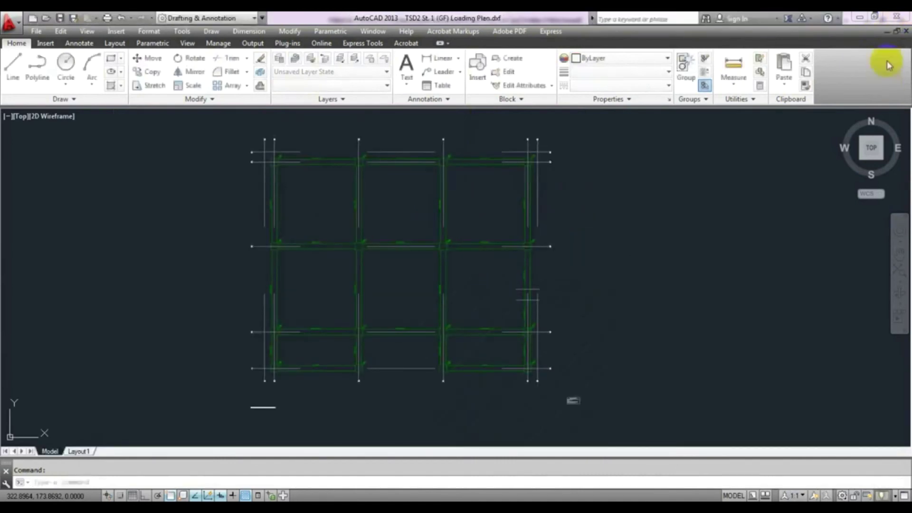
left_click(906, 17)
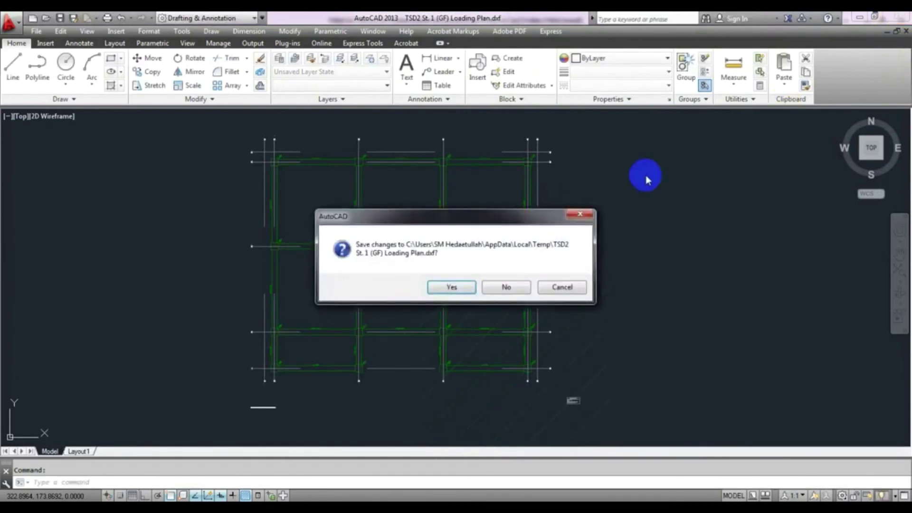
left_click(499, 287)
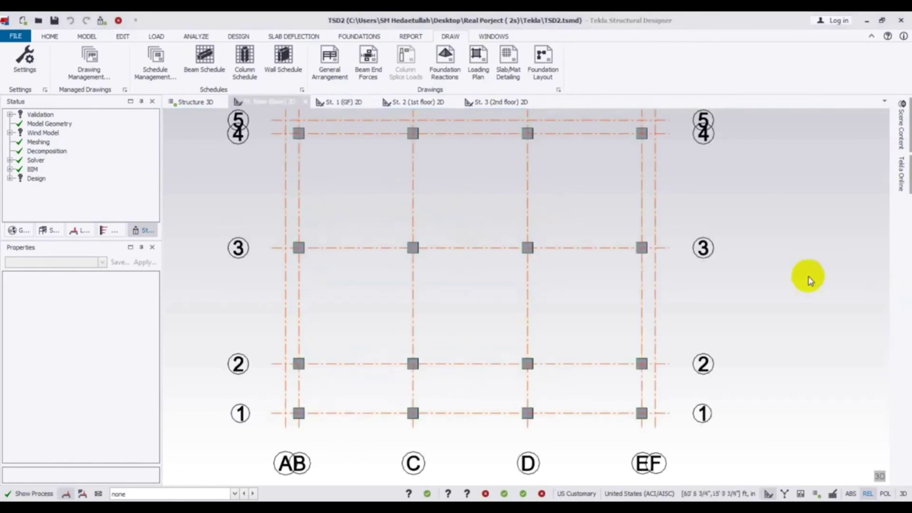
middle_click_drag(810, 280, 783, 282)
left_click(781, 279)
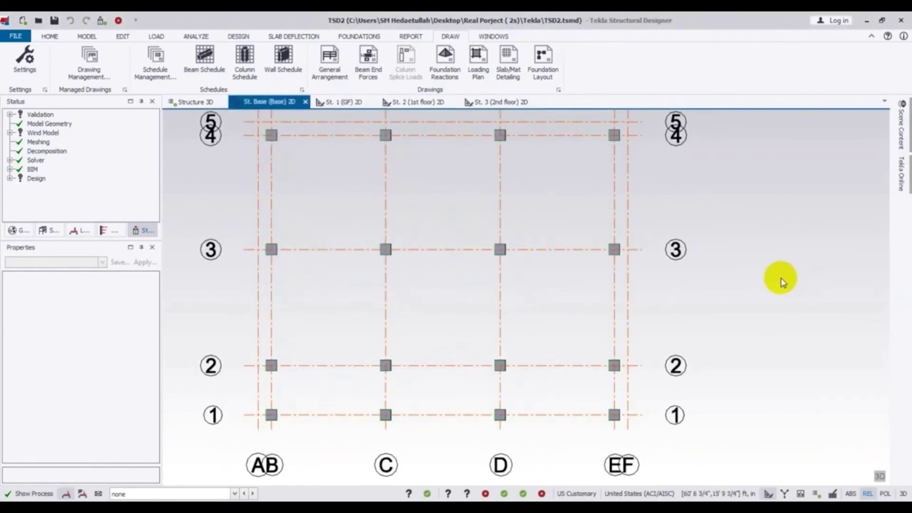